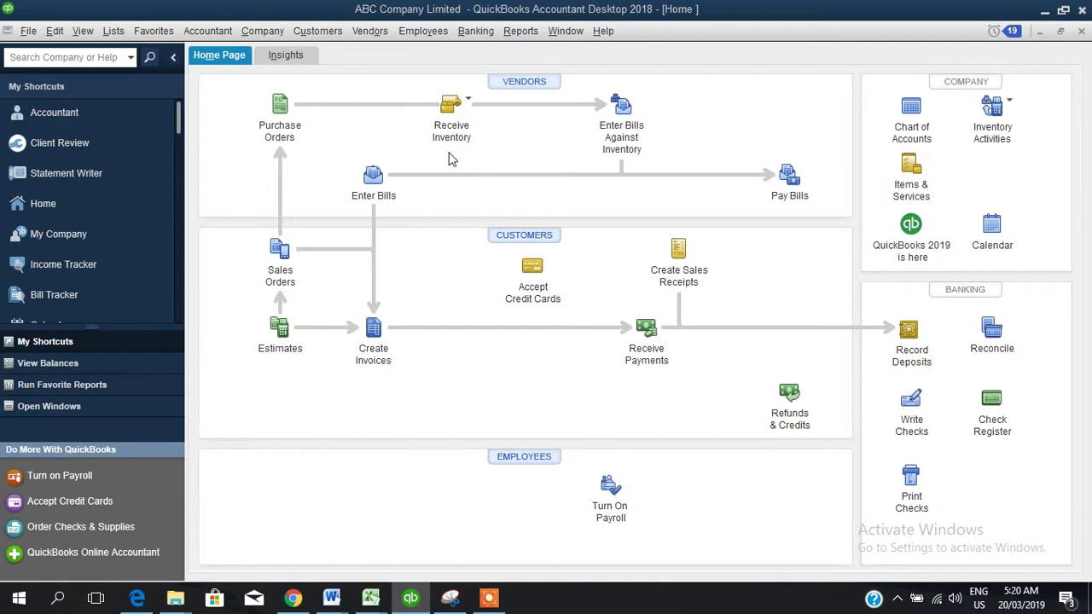
View the options for receiving inventory with or without a bill, and close the list
{"action": "left_click", "coordinate": [468, 101]}
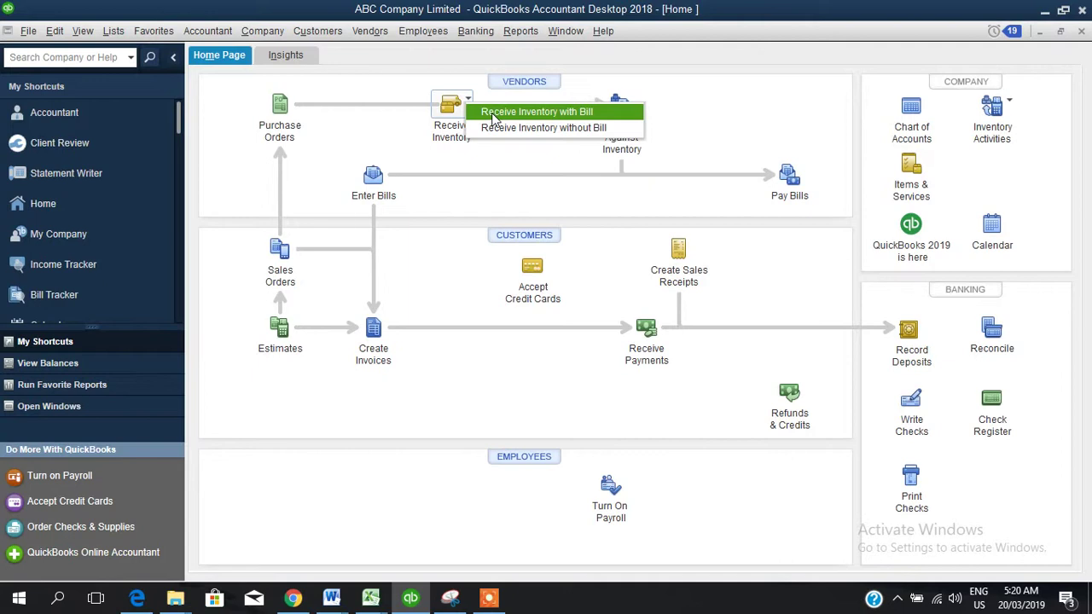
{"action": "left_click", "coordinate": [386, 334]}
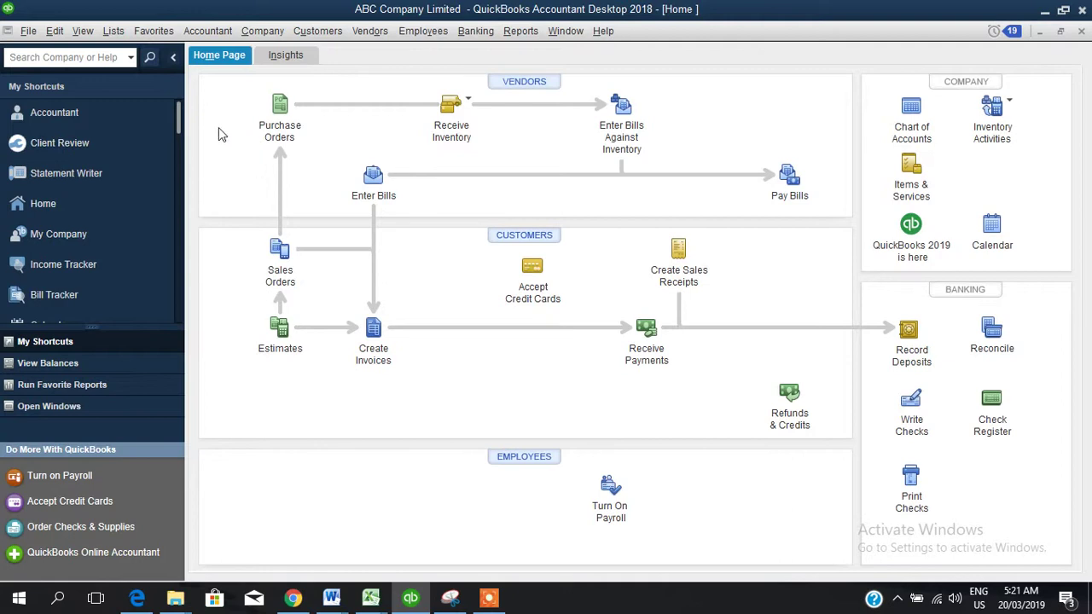
Review the file types offered for saving a copy of the company file, and cancel the copy
{"action": "left_click", "coordinate": [28, 30]}
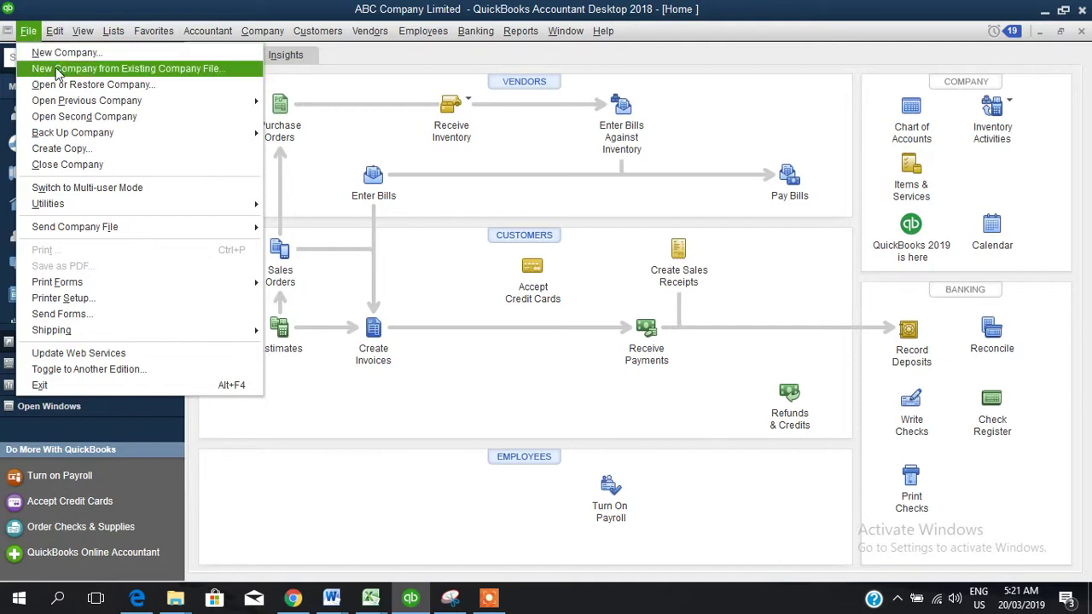
{"action": "mouse_move", "coordinate": [70, 104]}
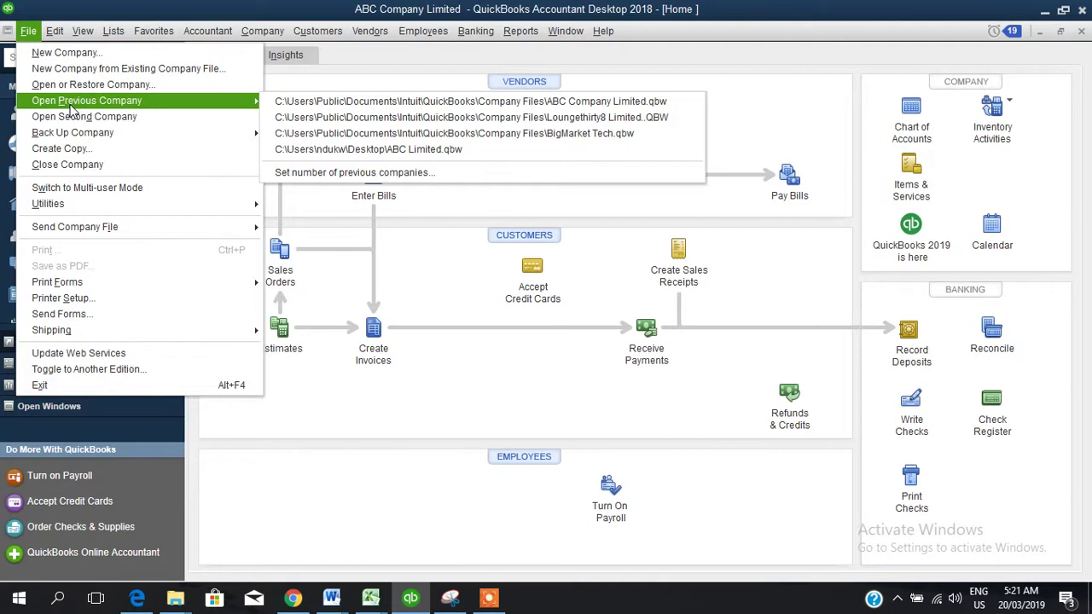
{"action": "mouse_move", "coordinate": [79, 132]}
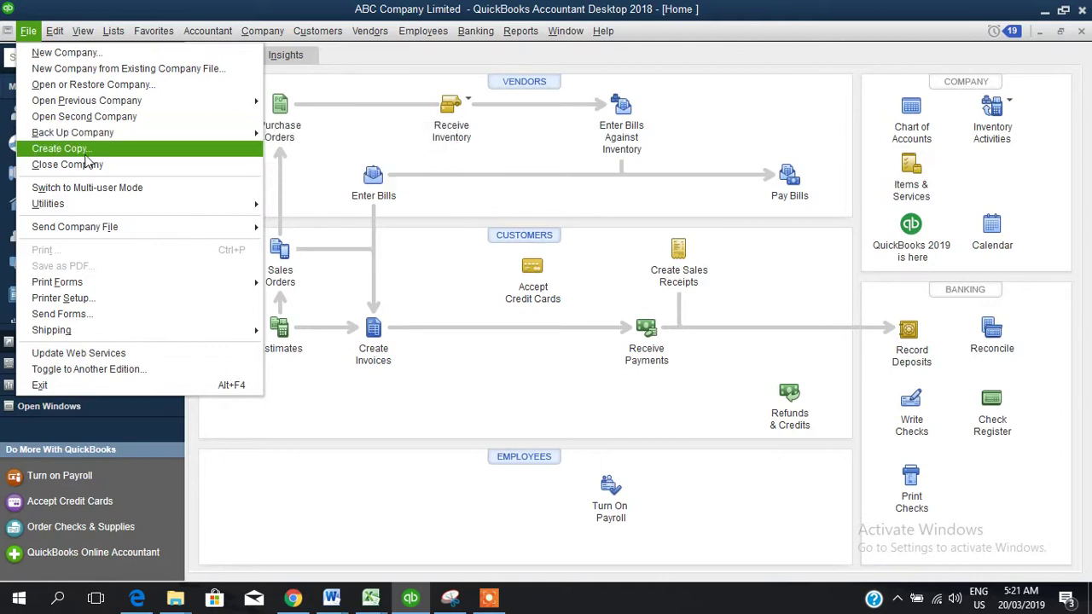
{"action": "left_click", "coordinate": [85, 154]}
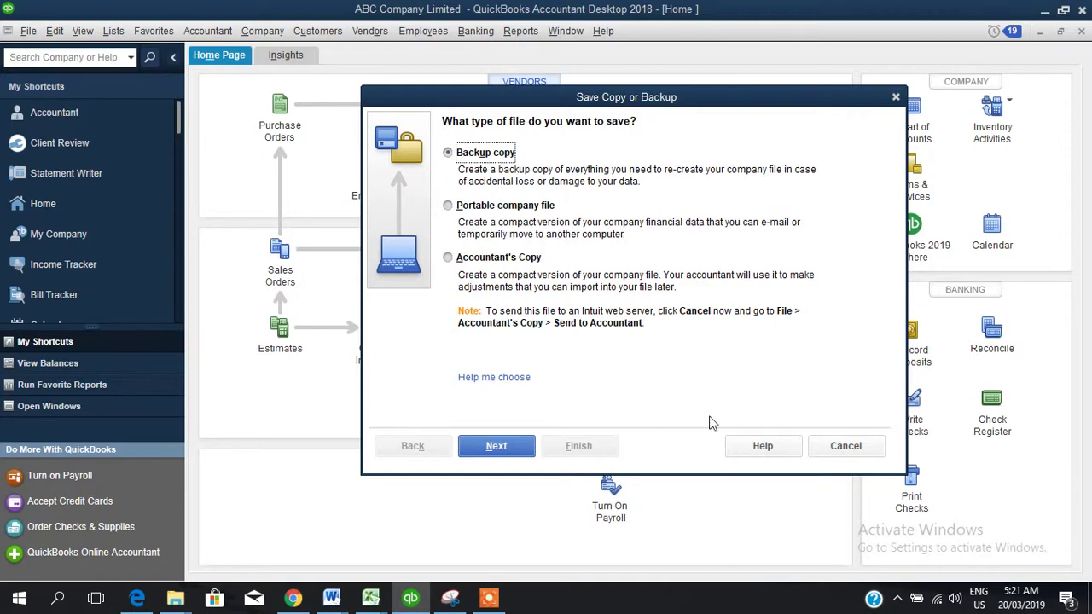
{"action": "left_click", "coordinate": [830, 444]}
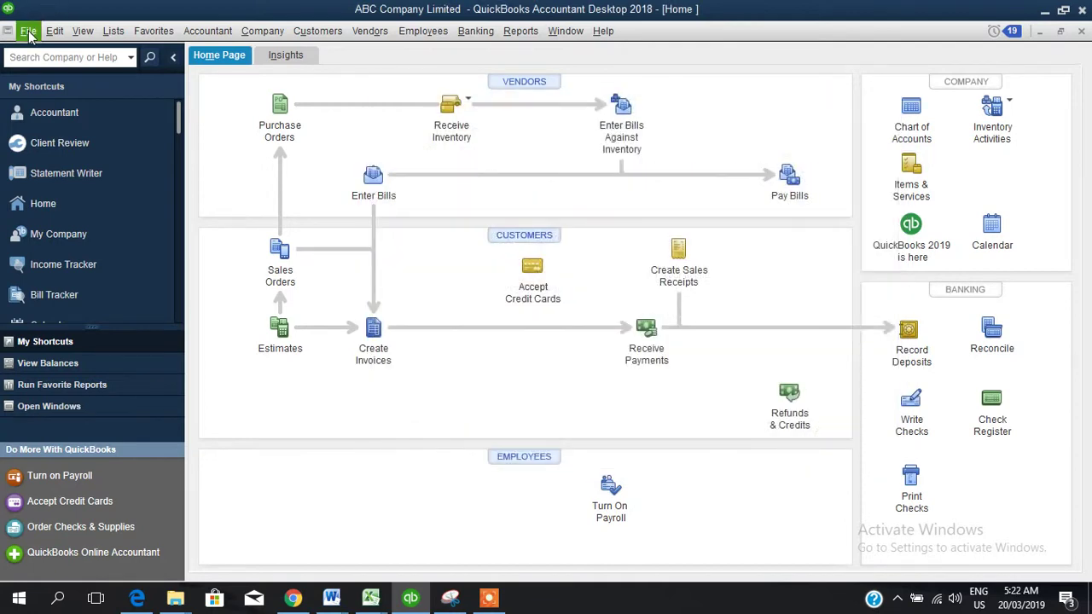
Examine the commands for company file utilities, including import, export and convert, and those for sending company files, printing and shipping
{"action": "left_click", "coordinate": [28, 30]}
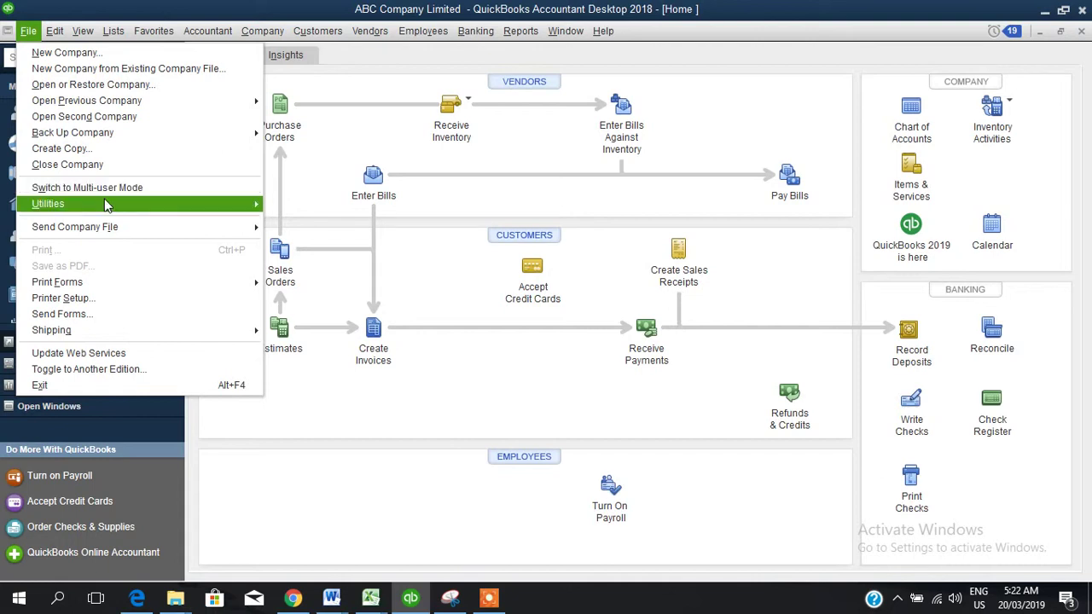
{"action": "mouse_move", "coordinate": [106, 205]}
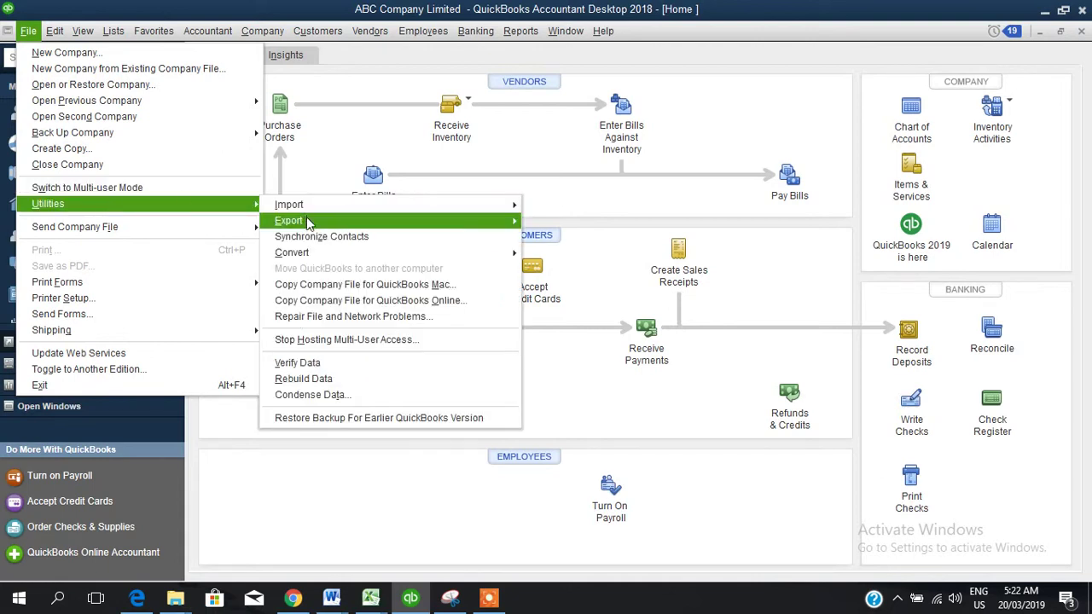
{"action": "mouse_move", "coordinate": [304, 210]}
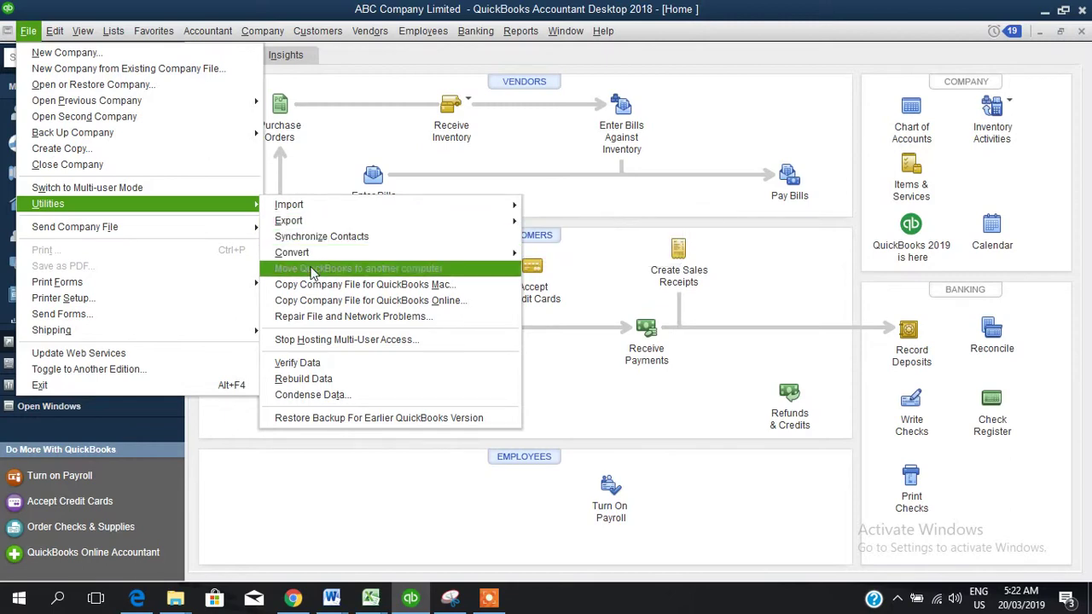
{"action": "mouse_move", "coordinate": [314, 256]}
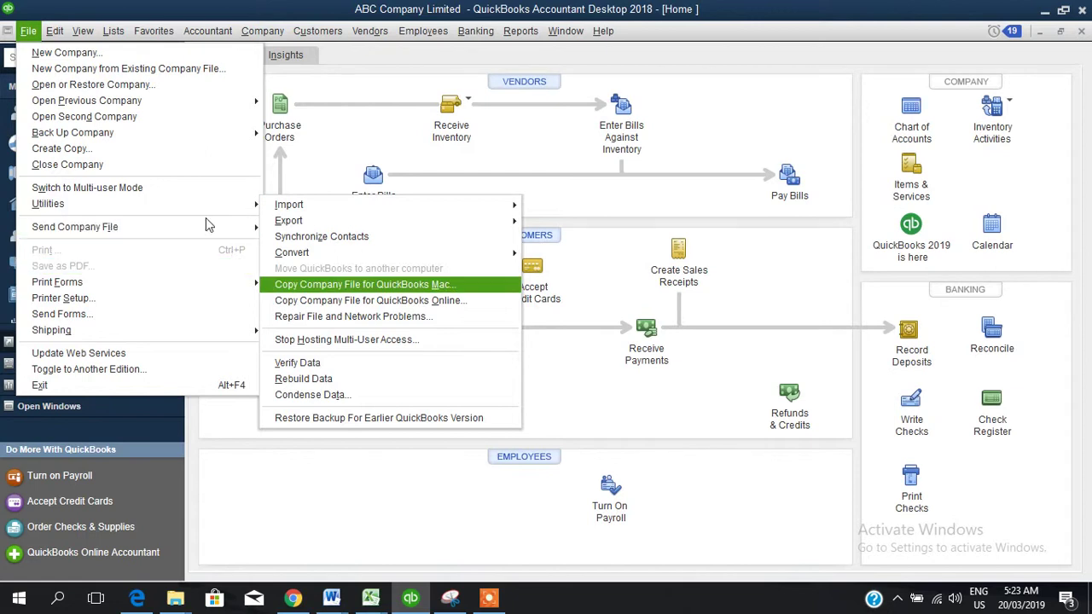
{"action": "mouse_move", "coordinate": [205, 227]}
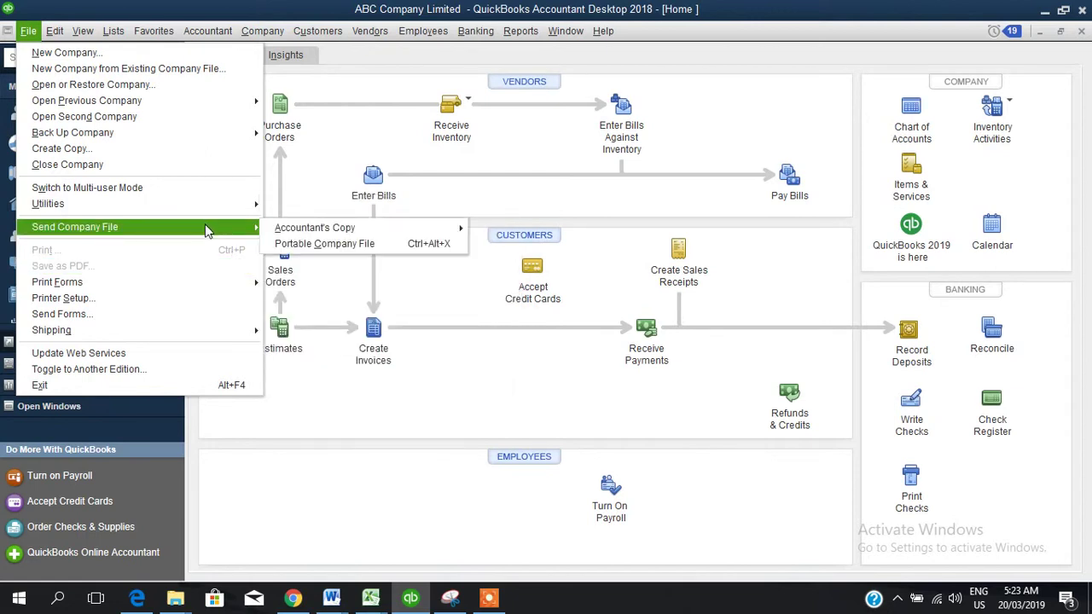
{"action": "mouse_move", "coordinate": [204, 278]}
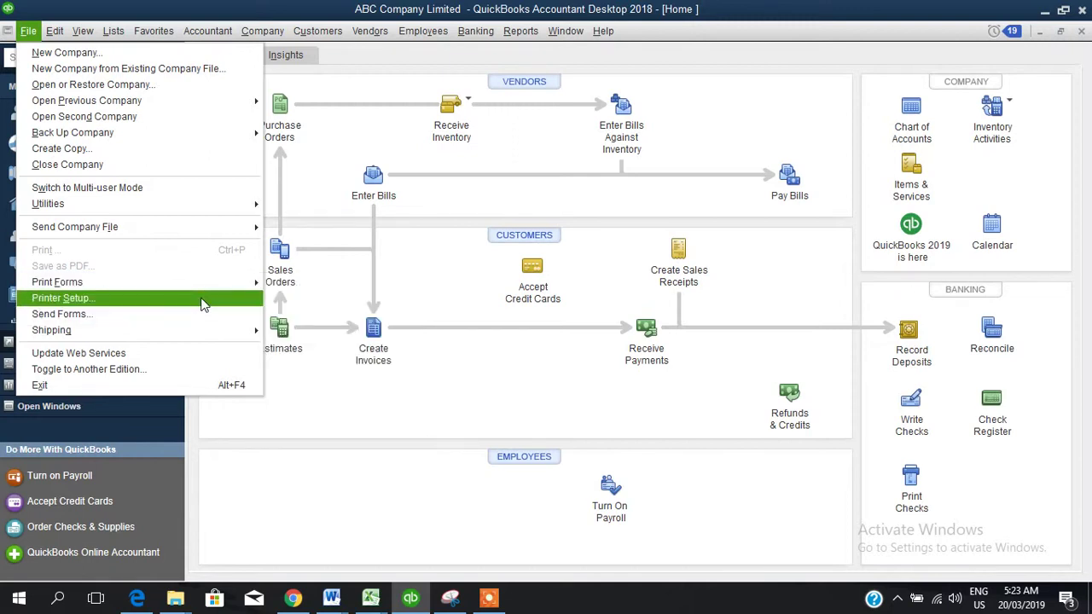
{"action": "mouse_move", "coordinate": [203, 335]}
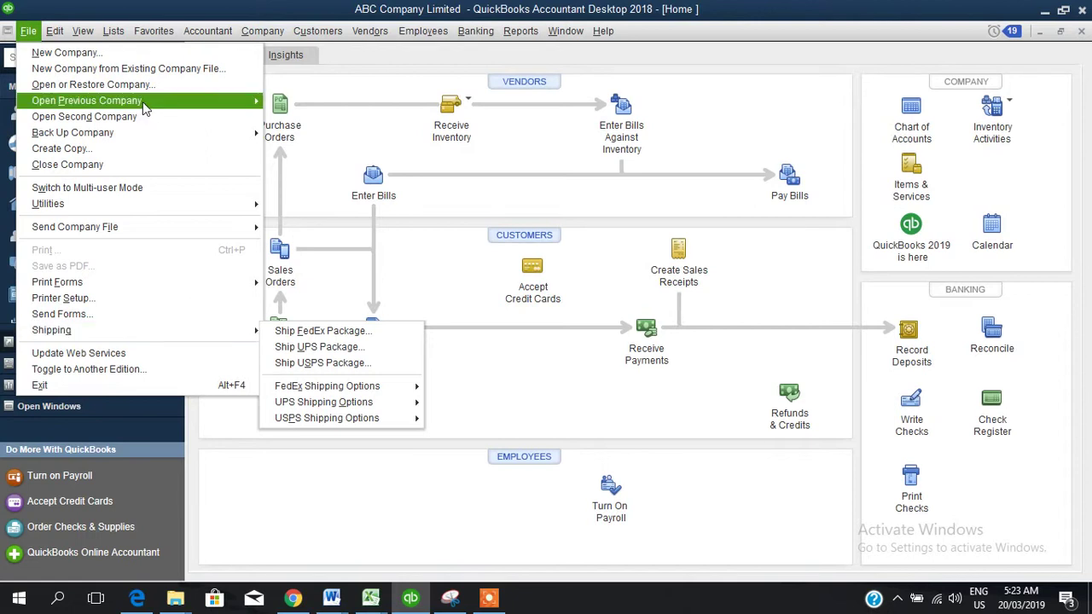
{"action": "left_click", "coordinate": [28, 31]}
Open the company-wide Accounting preferences
{"action": "left_click", "coordinate": [55, 31]}
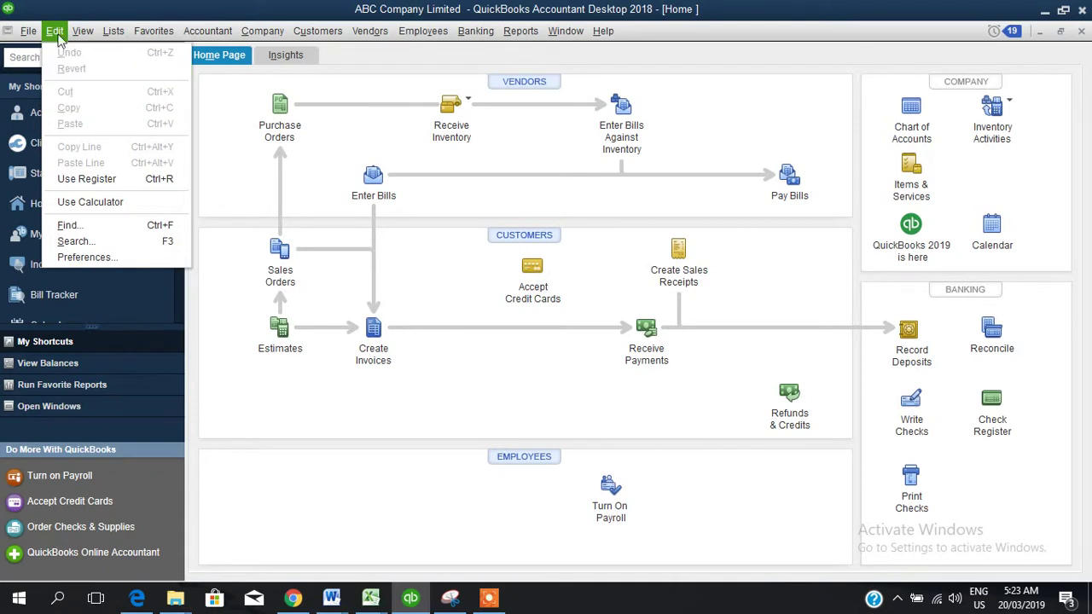
{"action": "left_click", "coordinate": [85, 256]}
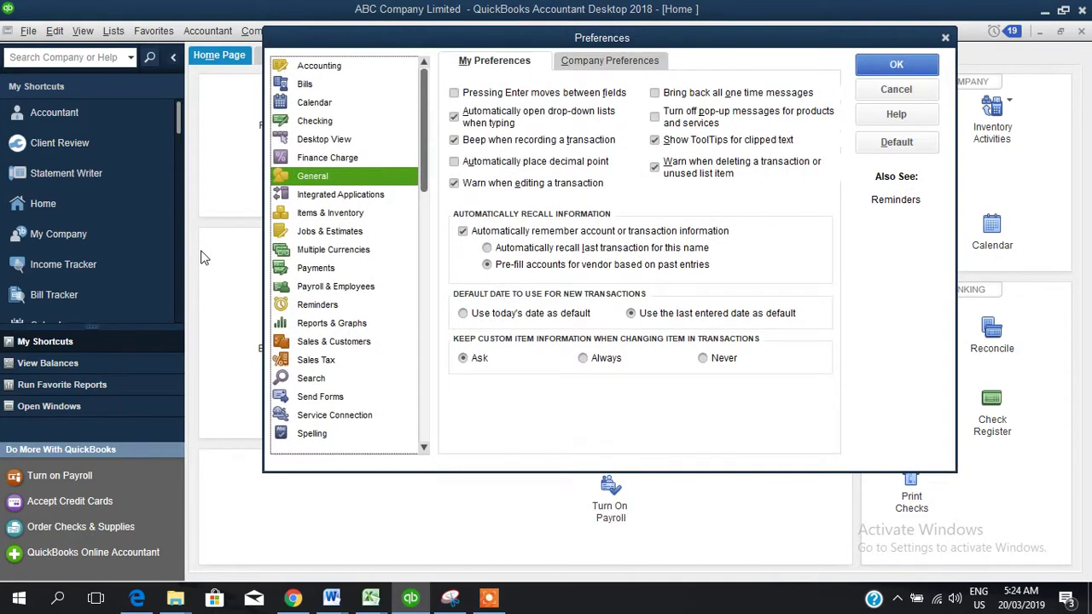
{"action": "left_click", "coordinate": [324, 68]}
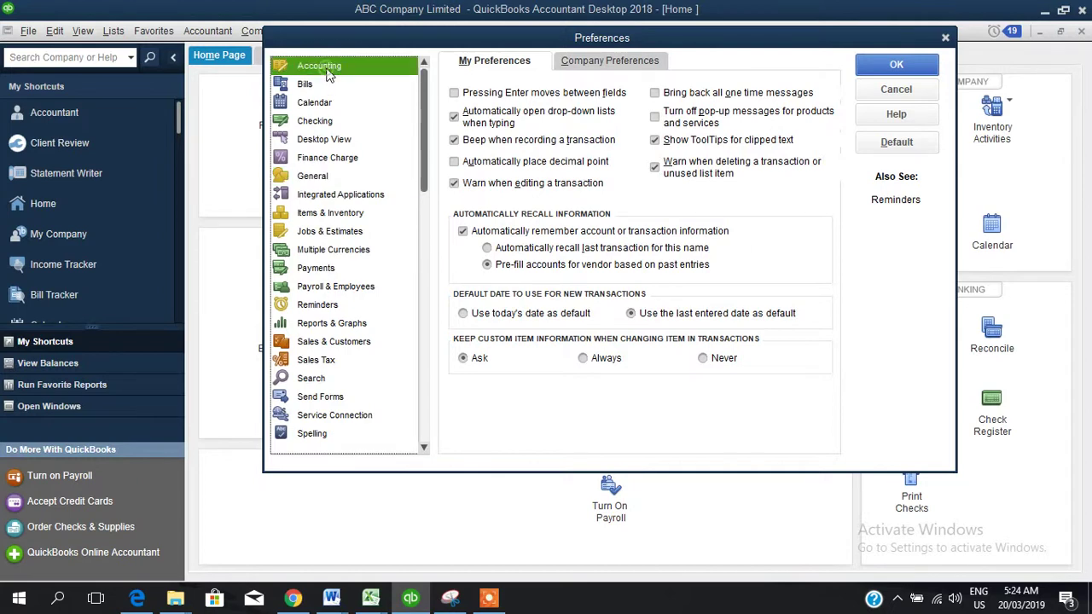
{"action": "left_click", "coordinate": [620, 66]}
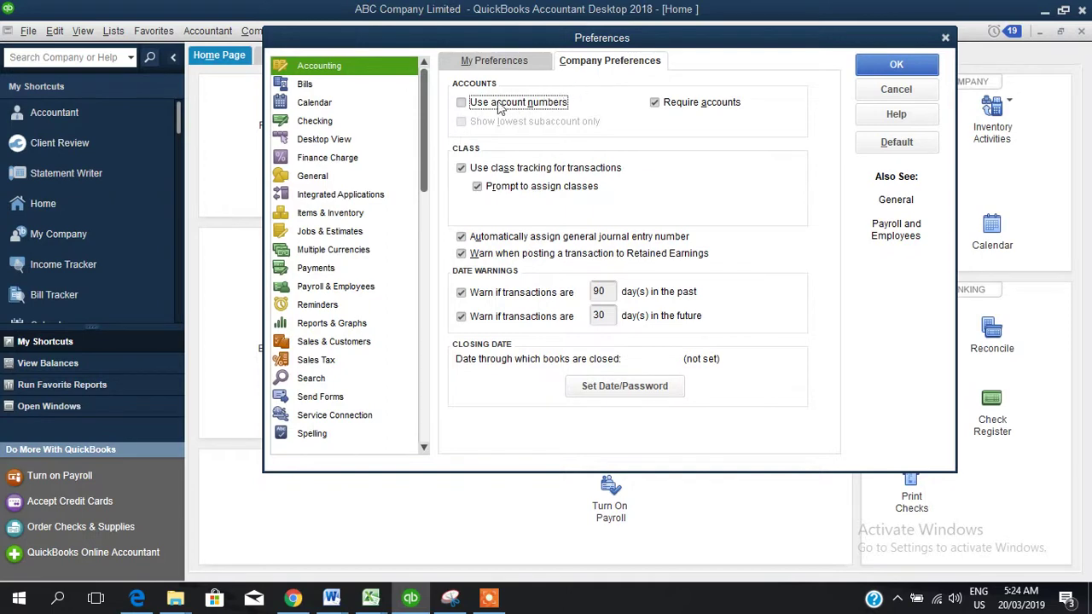
Turn on the use of account numbers in the Accounting company preferences
{"action": "left_click", "coordinate": [461, 104]}
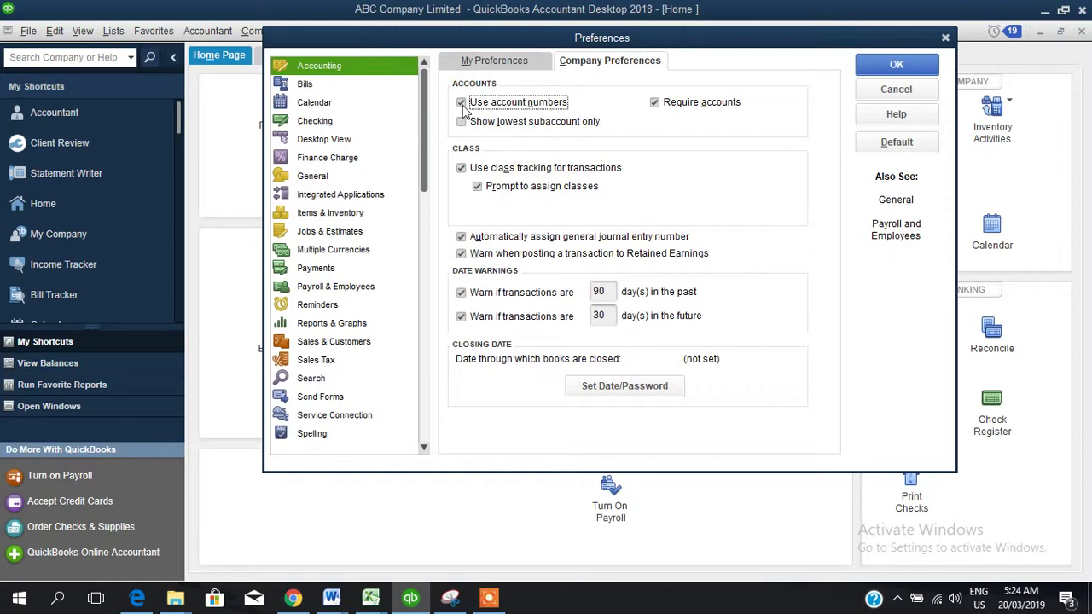
{"action": "left_click", "coordinate": [461, 103]}
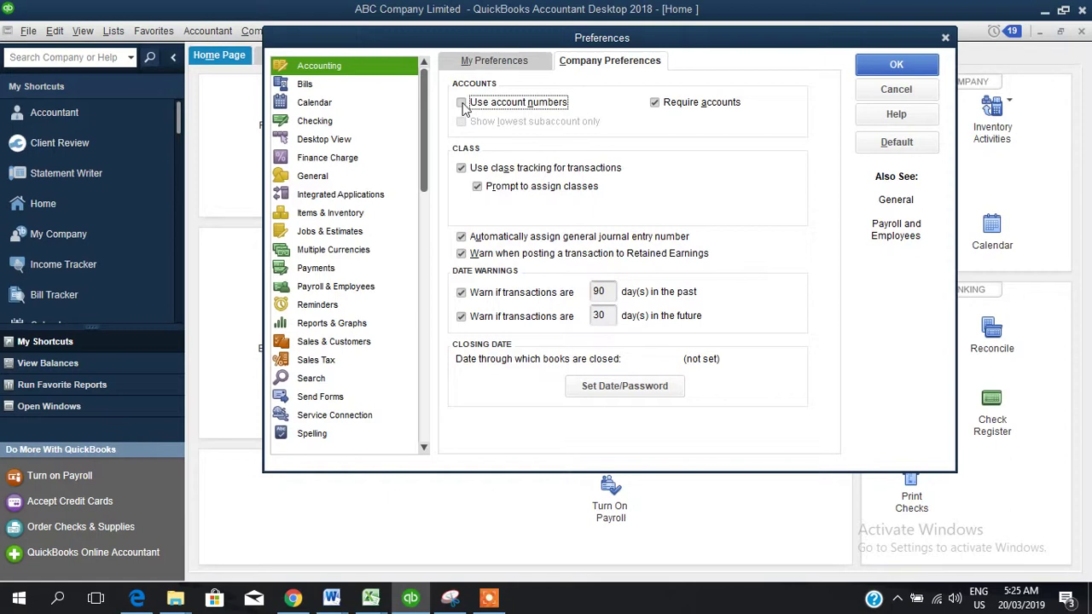
{"action": "left_click", "coordinate": [462, 103]}
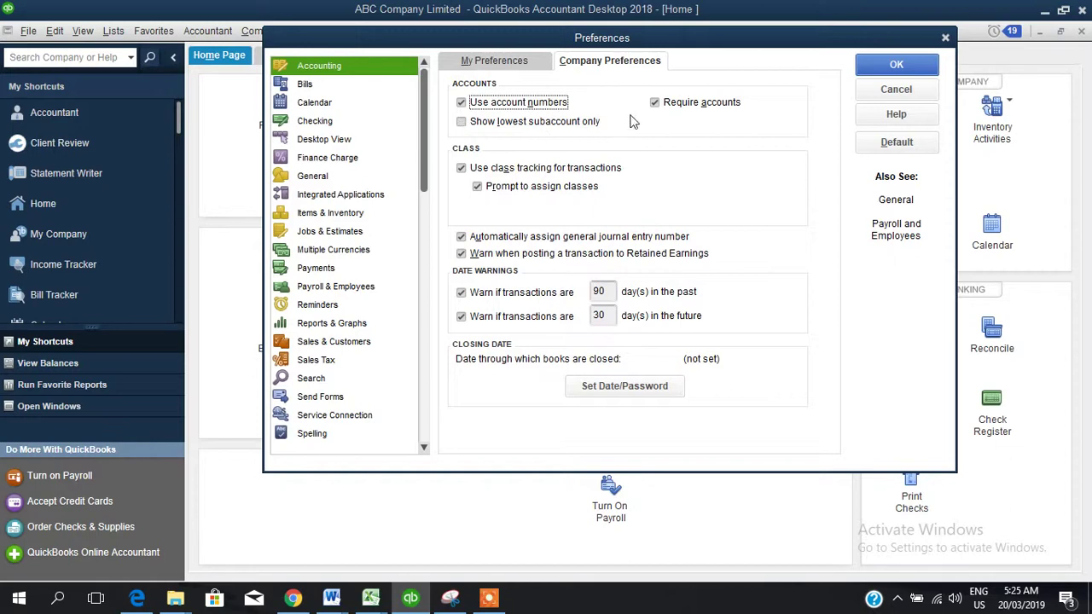
Switch the Require accounts and Prompt to assign classes options off and back on
{"action": "left_click", "coordinate": [657, 102]}
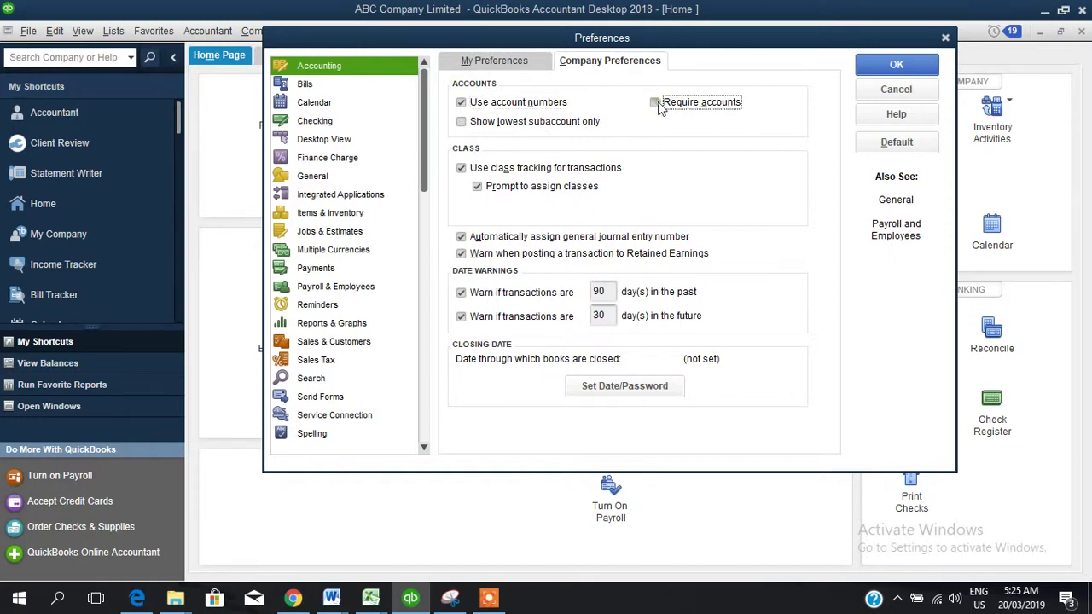
{"action": "left_click", "coordinate": [657, 102]}
{"action": "left_click", "coordinate": [656, 103]}
{"action": "left_click", "coordinate": [655, 103]}
{"action": "left_click", "coordinate": [477, 187]}
{"action": "left_click", "coordinate": [478, 187]}
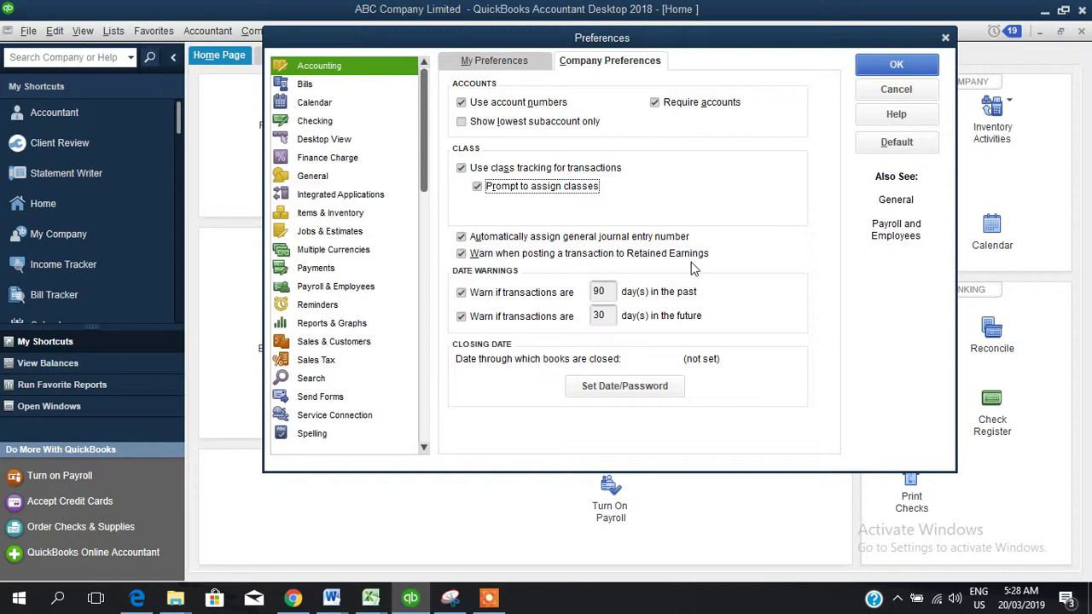
View the closing date and password settings, cancel them, and move to the Bills preferences without saving the Accounting changes
{"action": "left_click", "coordinate": [624, 389]}
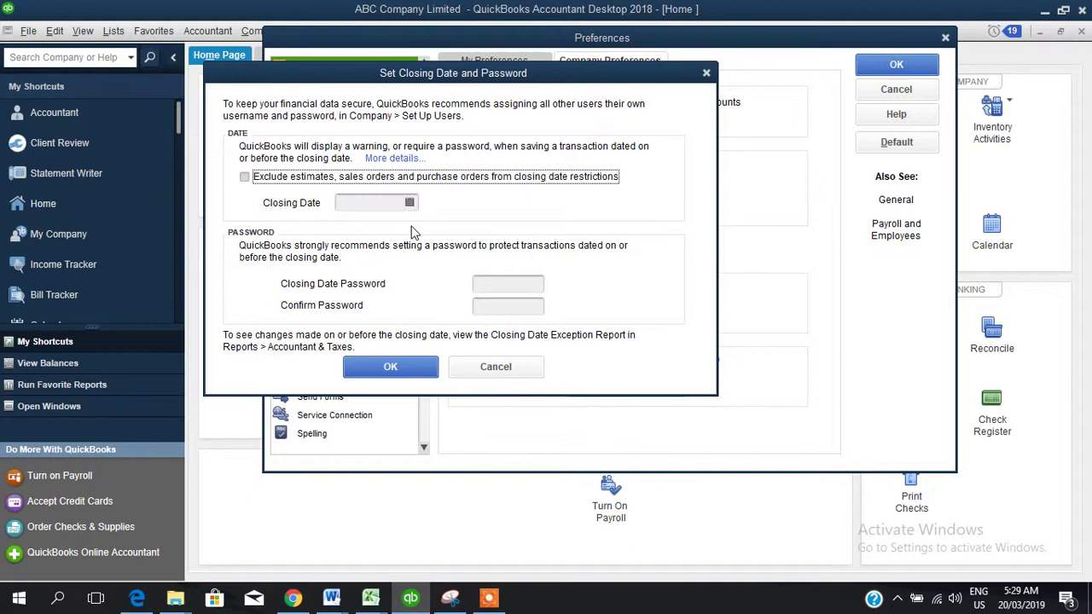
{"action": "left_click", "coordinate": [495, 369]}
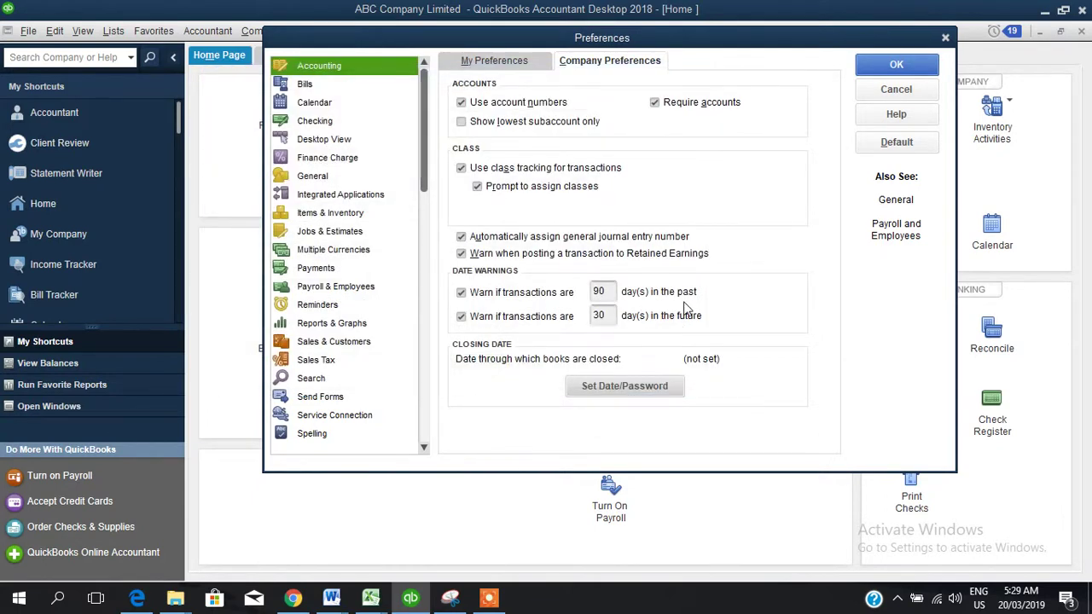
{"action": "left_click", "coordinate": [319, 90]}
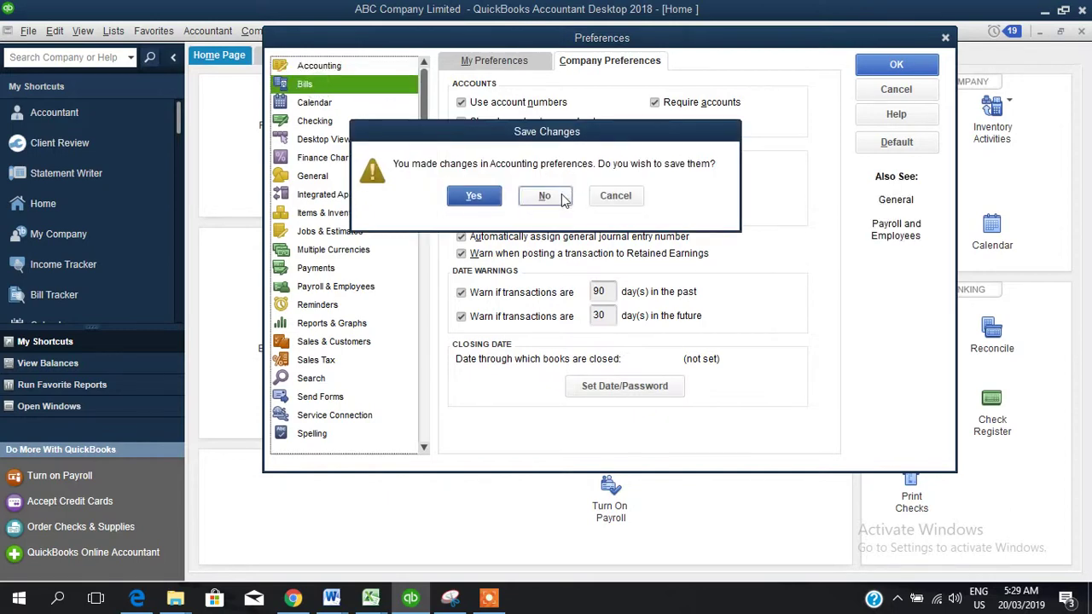
{"action": "left_click", "coordinate": [545, 196]}
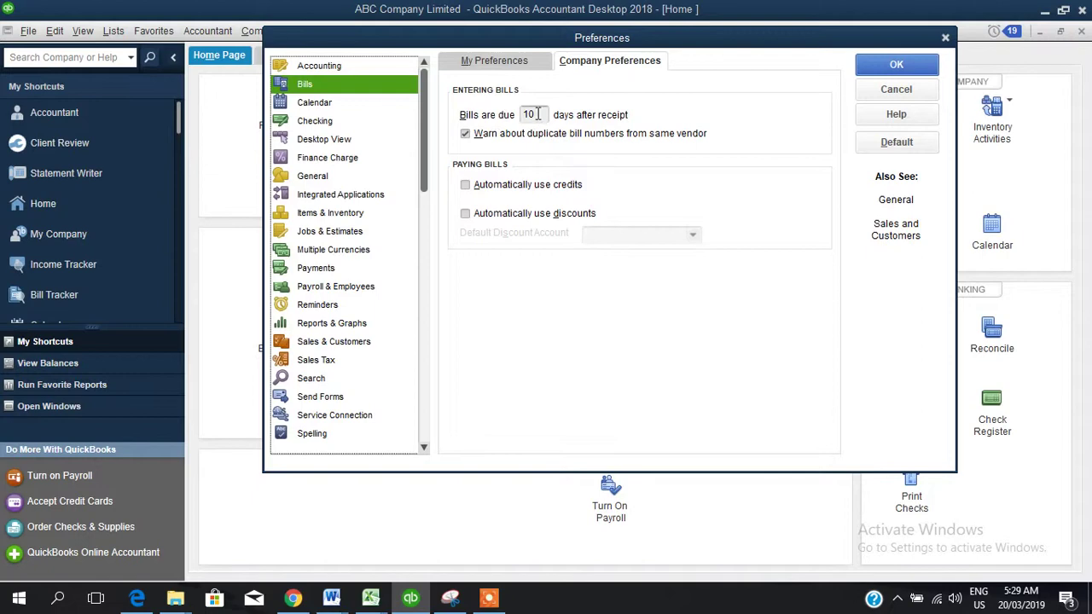
Try setting bills as due 30 days after receipt, and discard the change while moving to the Calendar preferences
{"action": "double_click", "coordinate": [539, 115]}
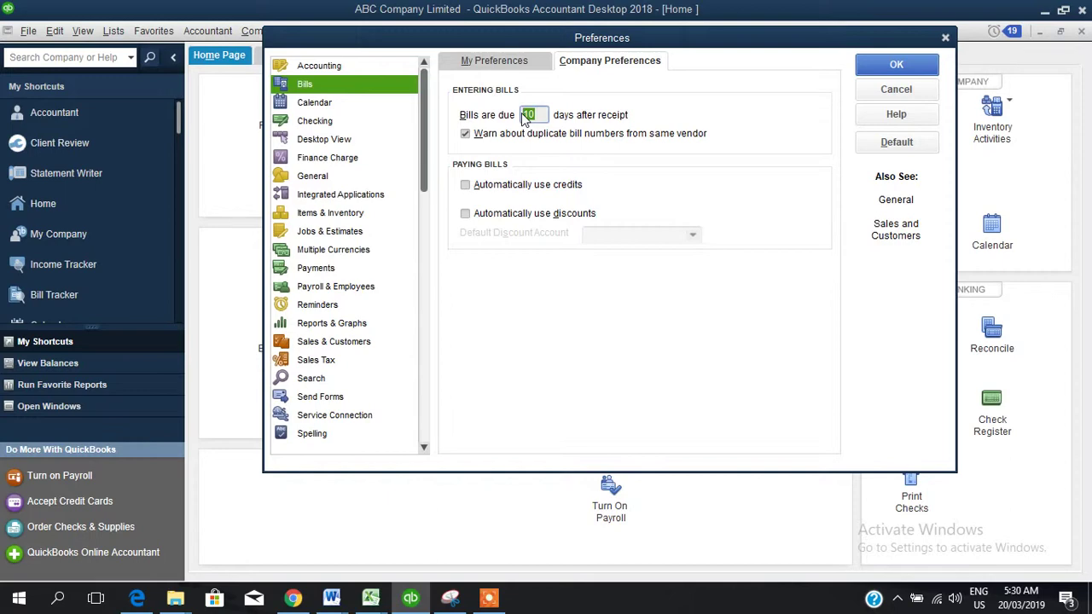
{"action": "type", "text": "30"}
{"action": "left_click", "coordinate": [325, 103]}
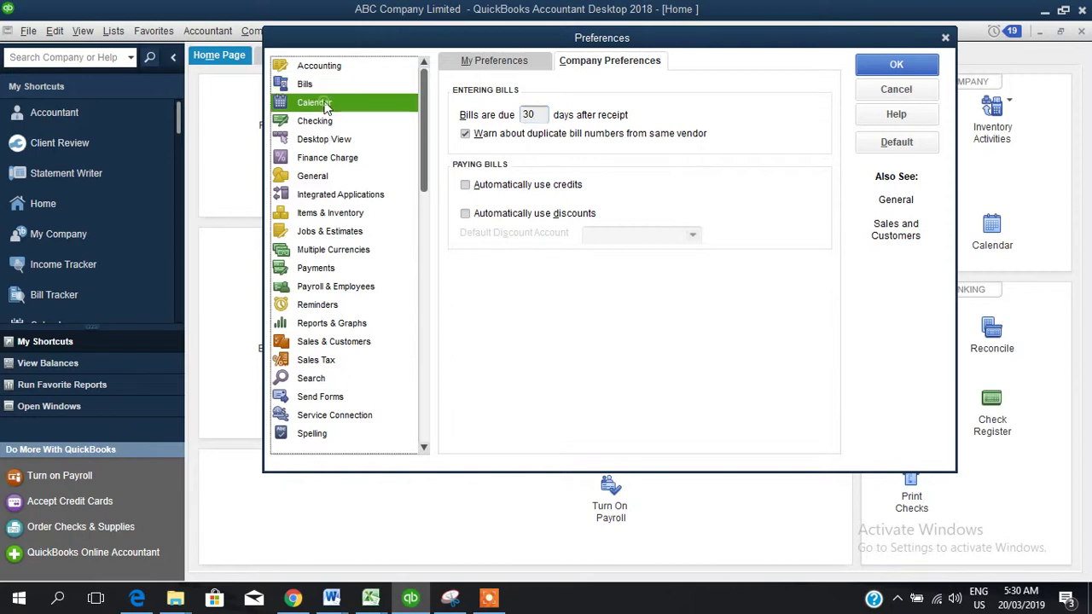
{"action": "left_click", "coordinate": [545, 198]}
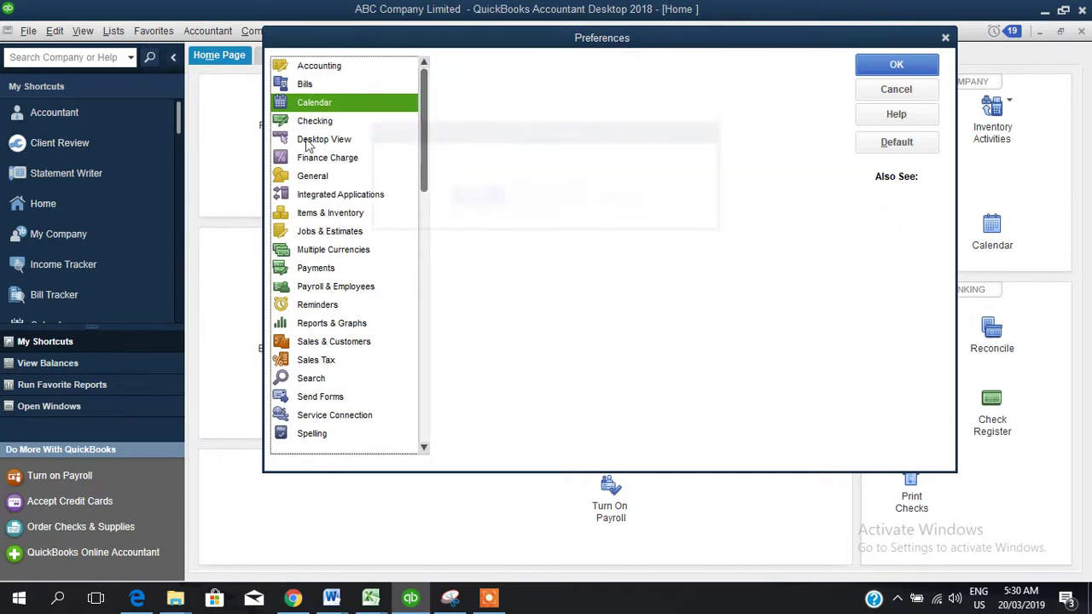
In the Checking company preferences, try setting the Create Paychecks form to open with the GTBank account
{"action": "left_click", "coordinate": [314, 121]}
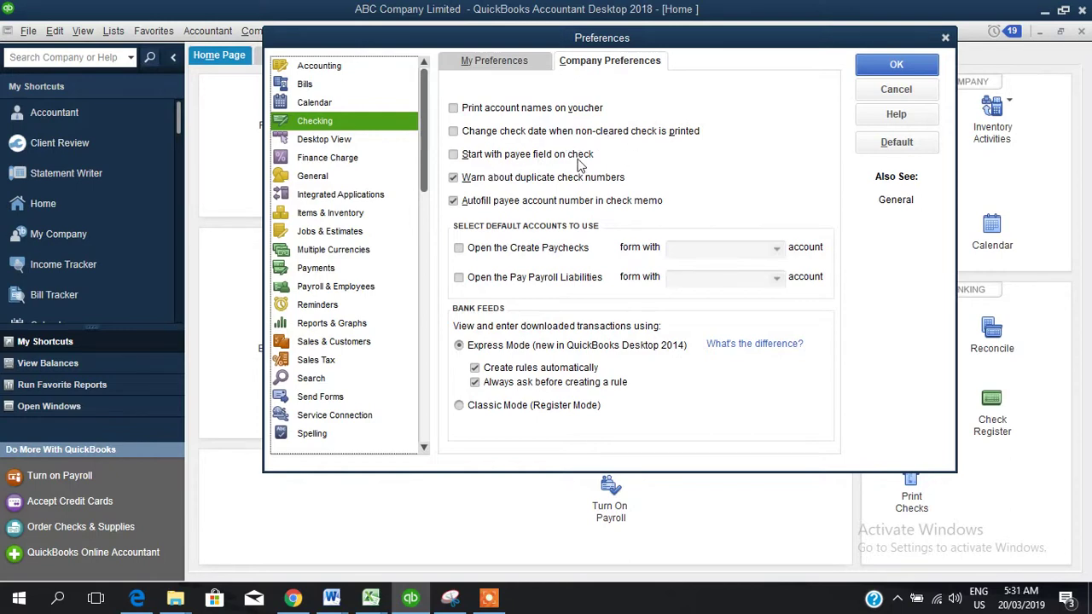
{"action": "left_click", "coordinate": [460, 248]}
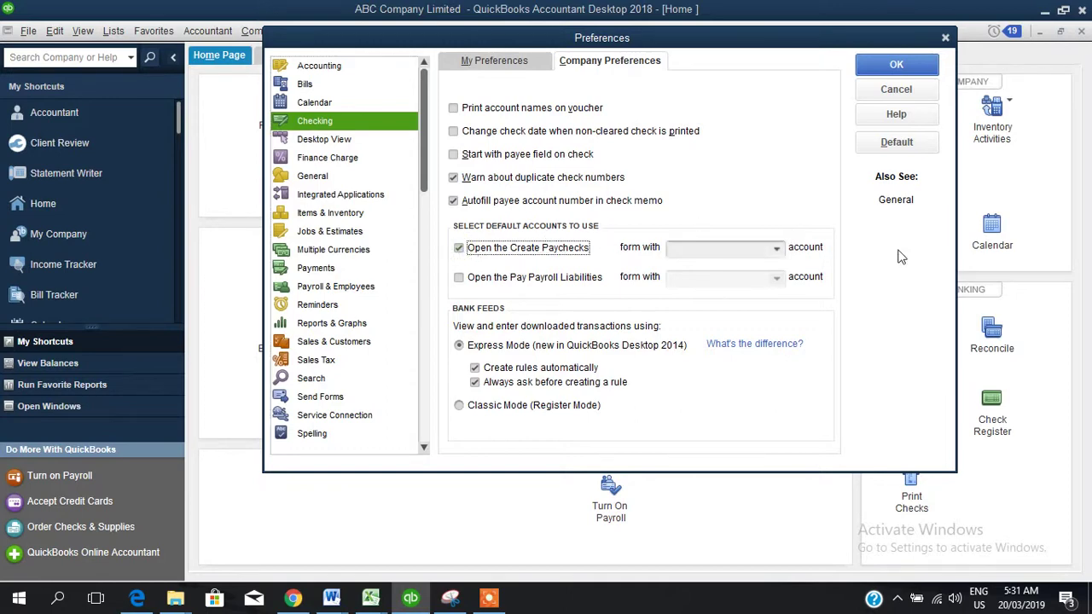
{"action": "left_click", "coordinate": [776, 250]}
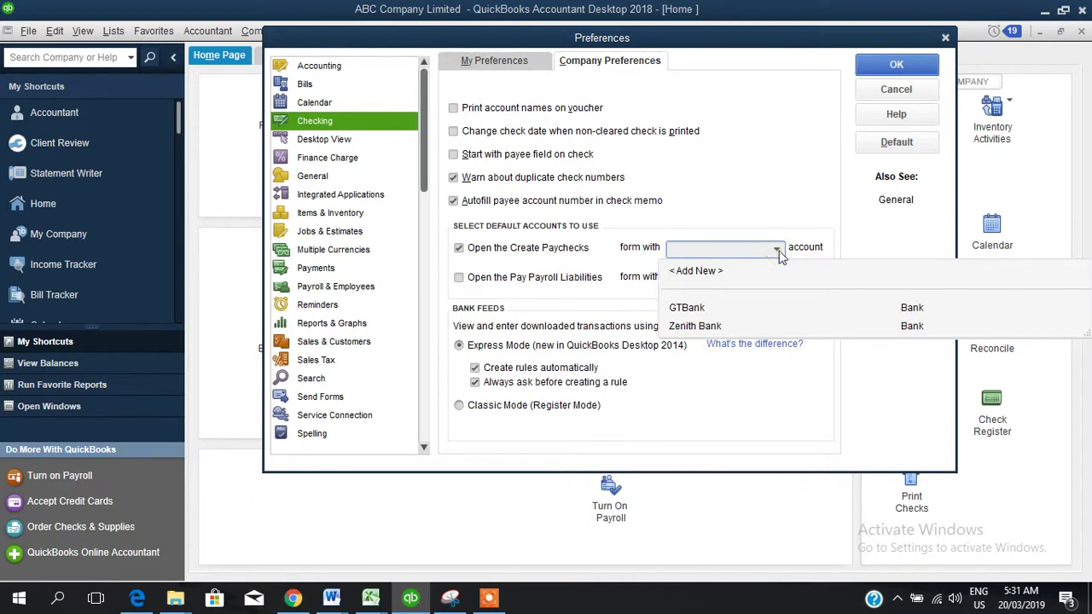
{"action": "left_click", "coordinate": [779, 255]}
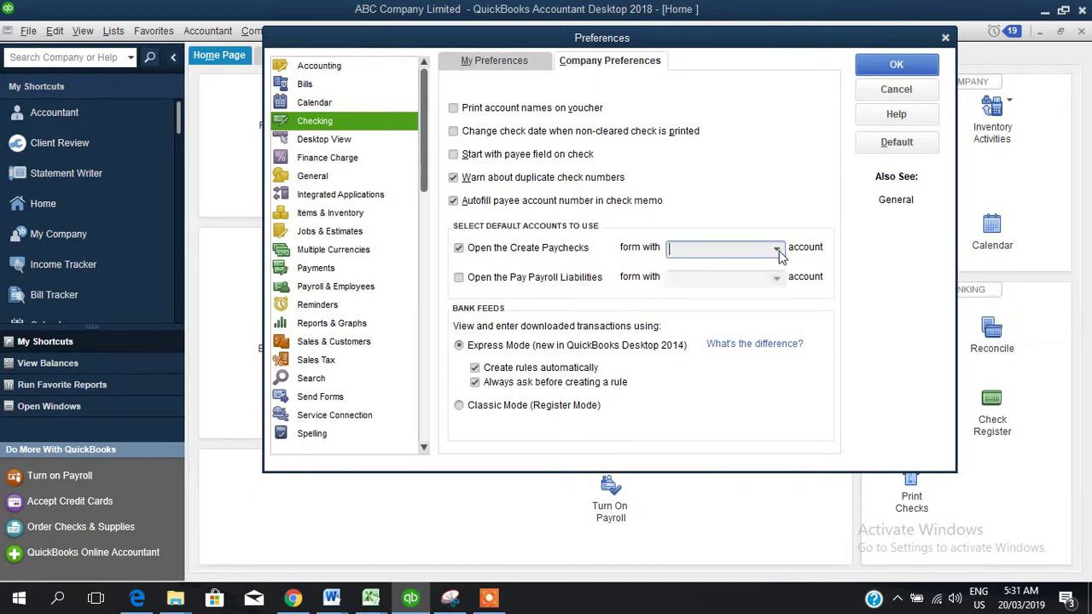
{"action": "left_click", "coordinate": [777, 251]}
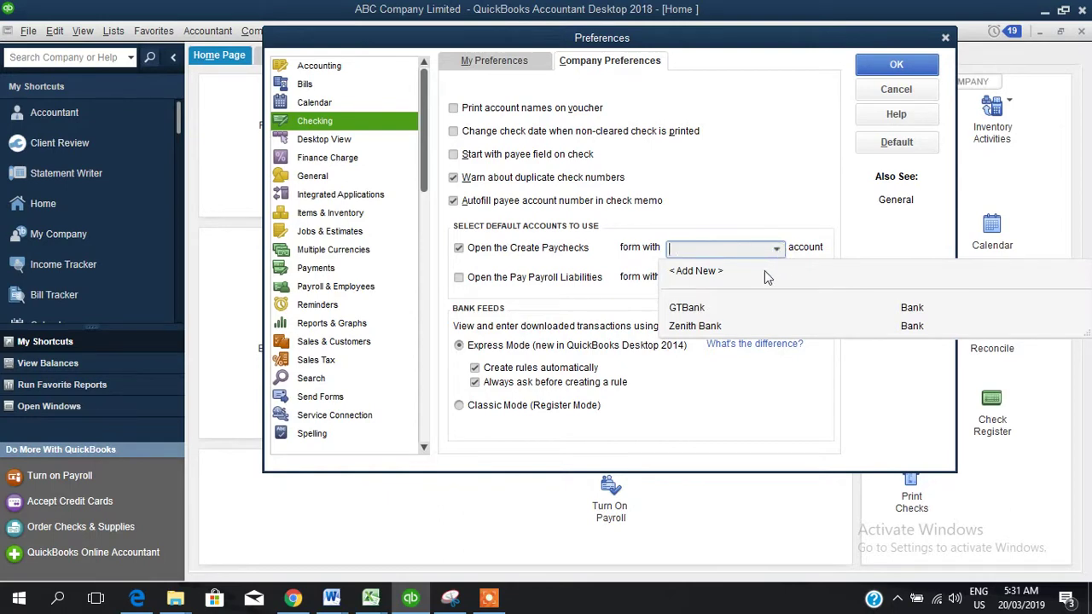
{"action": "left_click", "coordinate": [705, 308]}
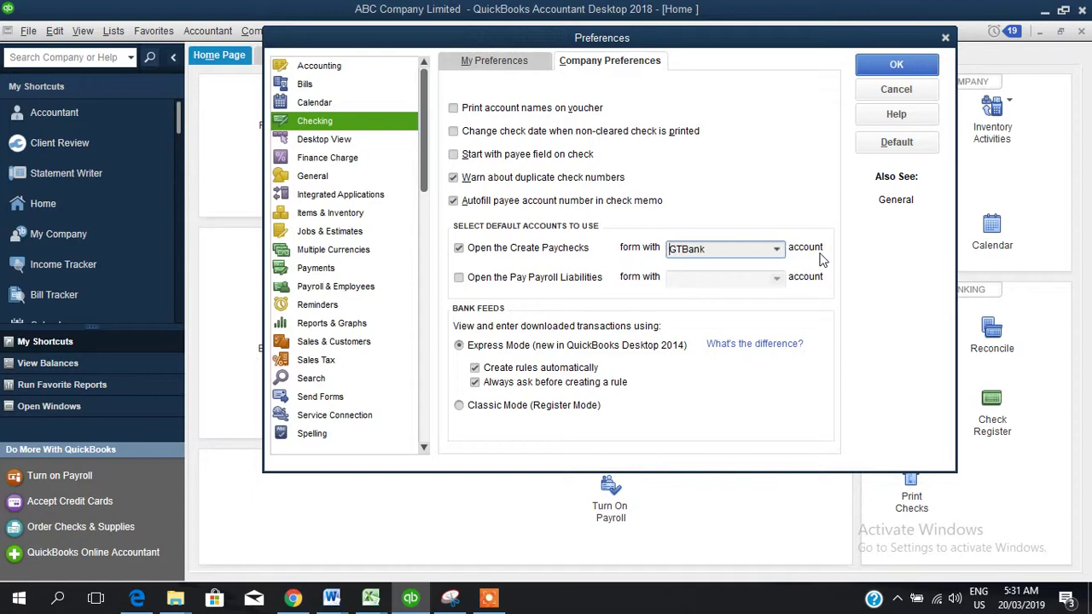
Try setting the Pay Payroll Liabilities form to open with Zenith Bank, and move to the Desktop View preferences without saving the Checking changes
{"action": "left_click", "coordinate": [460, 277]}
{"action": "left_click", "coordinate": [775, 278]}
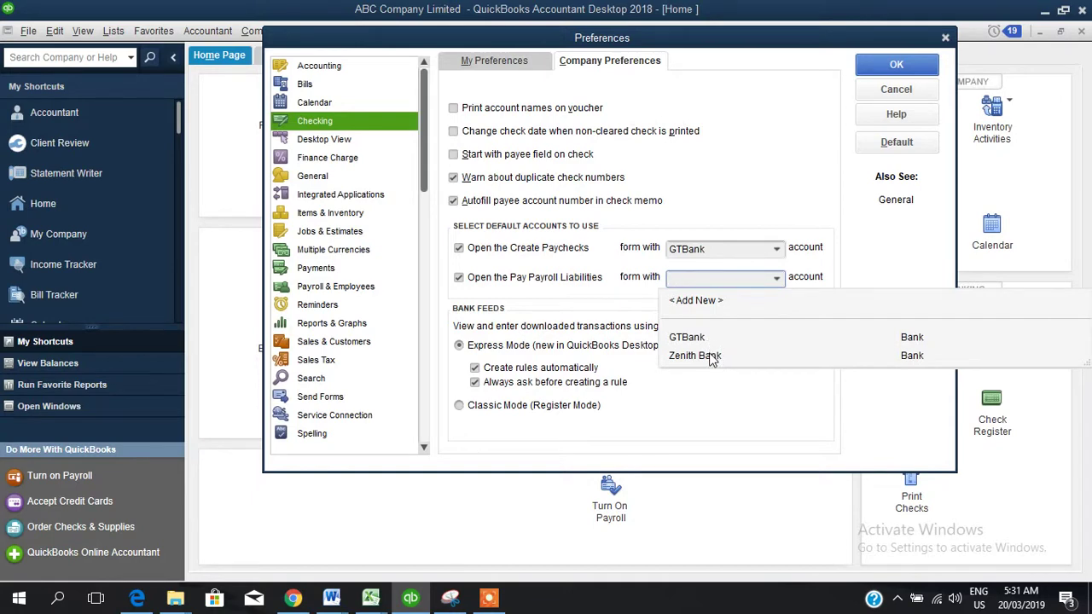
{"action": "left_click", "coordinate": [712, 356]}
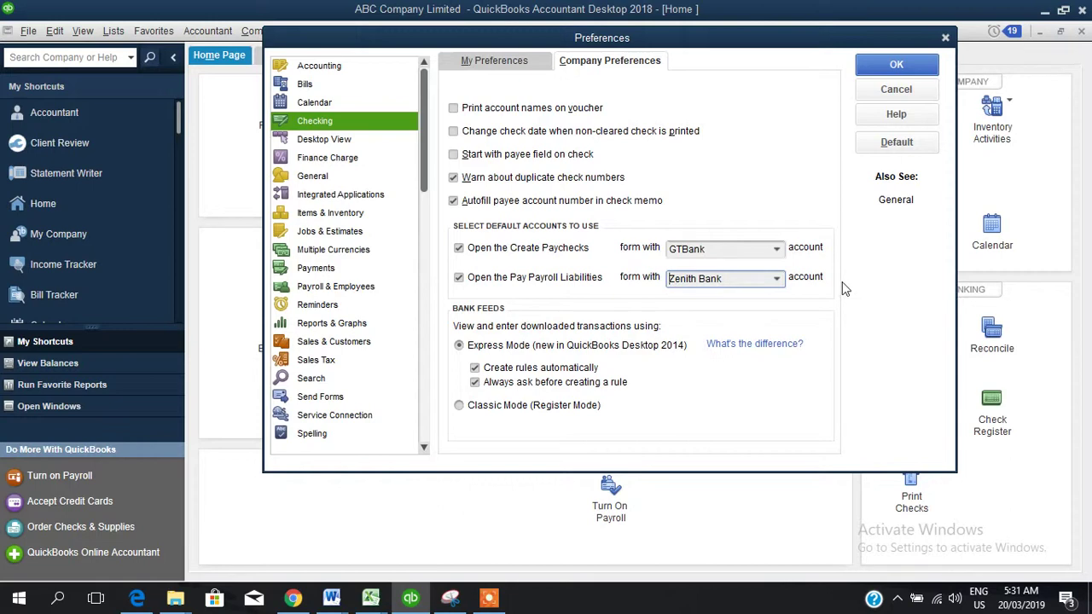
{"action": "left_click", "coordinate": [322, 142]}
{"action": "left_click", "coordinate": [544, 195]}
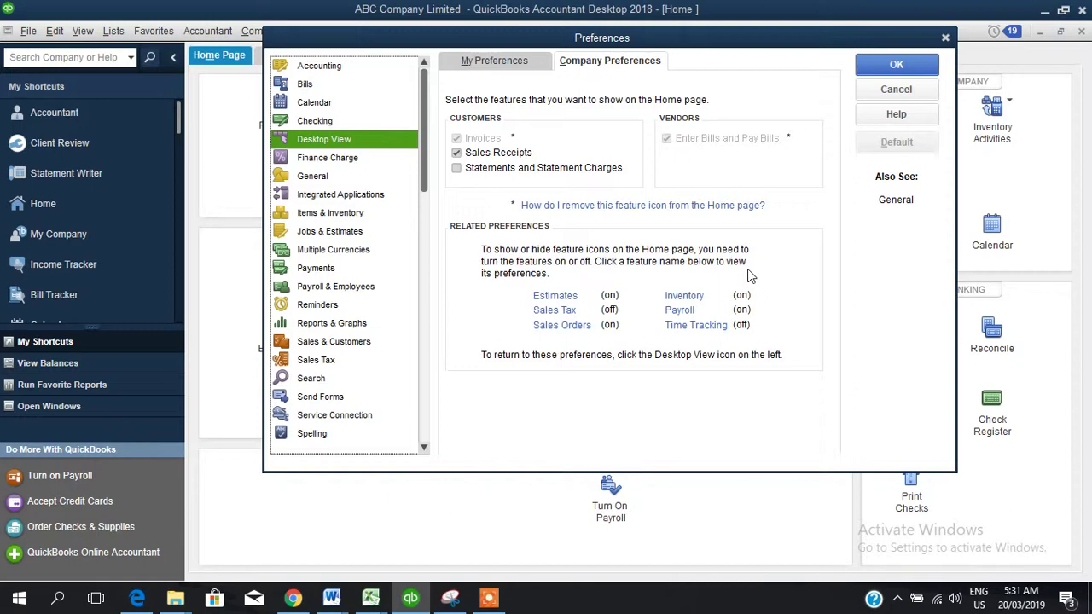
From the related Estimates preferences, try turning off the creation of estimates, and return to Desktop View without saving the change
{"action": "left_click", "coordinate": [563, 298]}
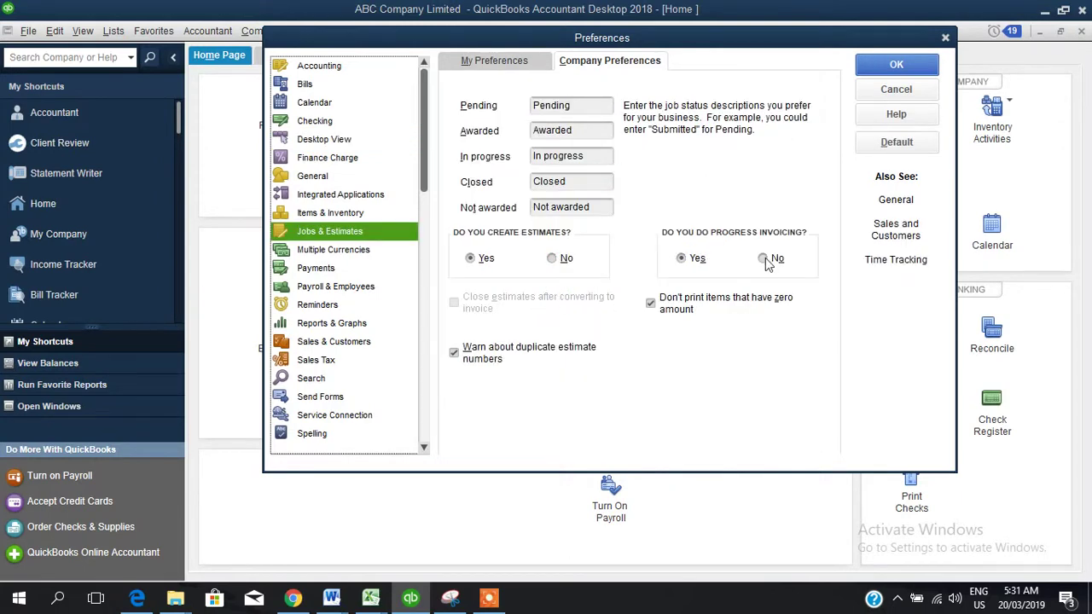
{"action": "left_click", "coordinate": [552, 259]}
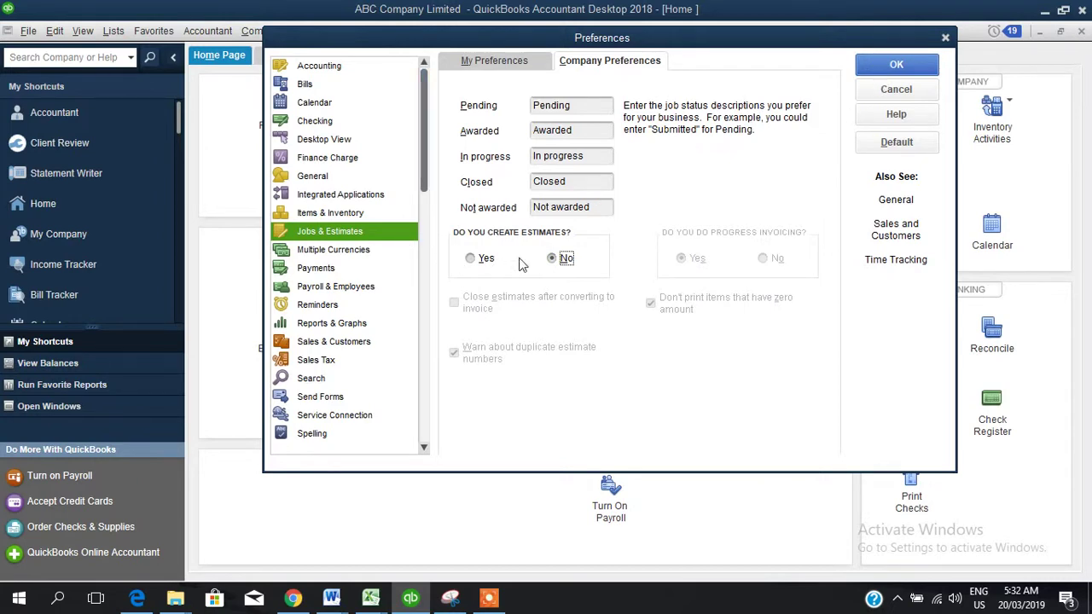
{"action": "left_click", "coordinate": [331, 145]}
{"action": "left_click", "coordinate": [559, 202]}
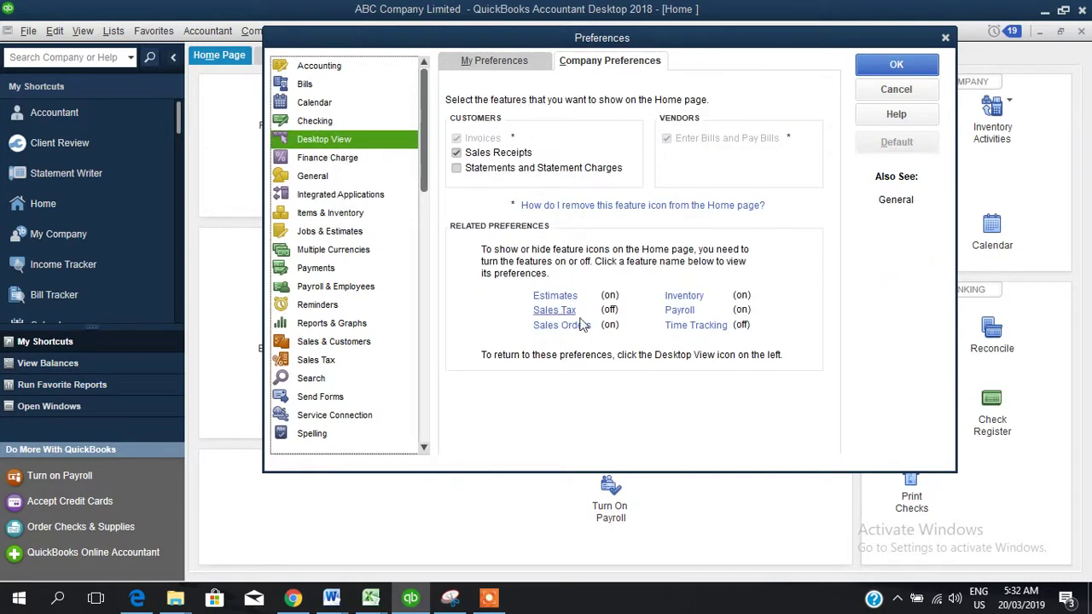
From the related Inventory preferences, try deactivating inventory and purchase orders, and discard the change while moving to the Finance Charge preferences
{"action": "left_click", "coordinate": [685, 295]}
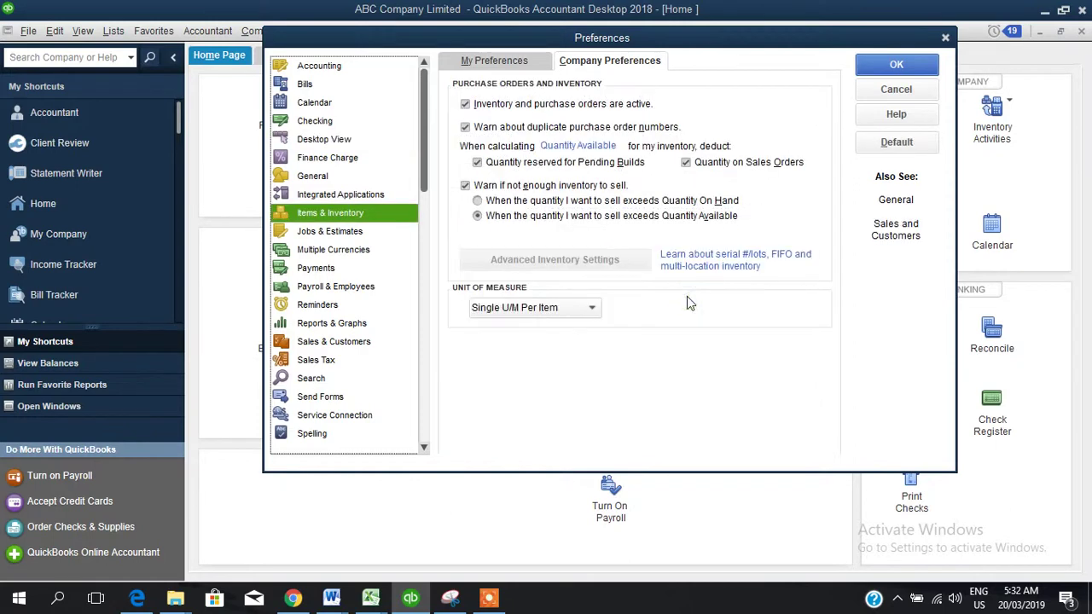
{"action": "left_click", "coordinate": [466, 105]}
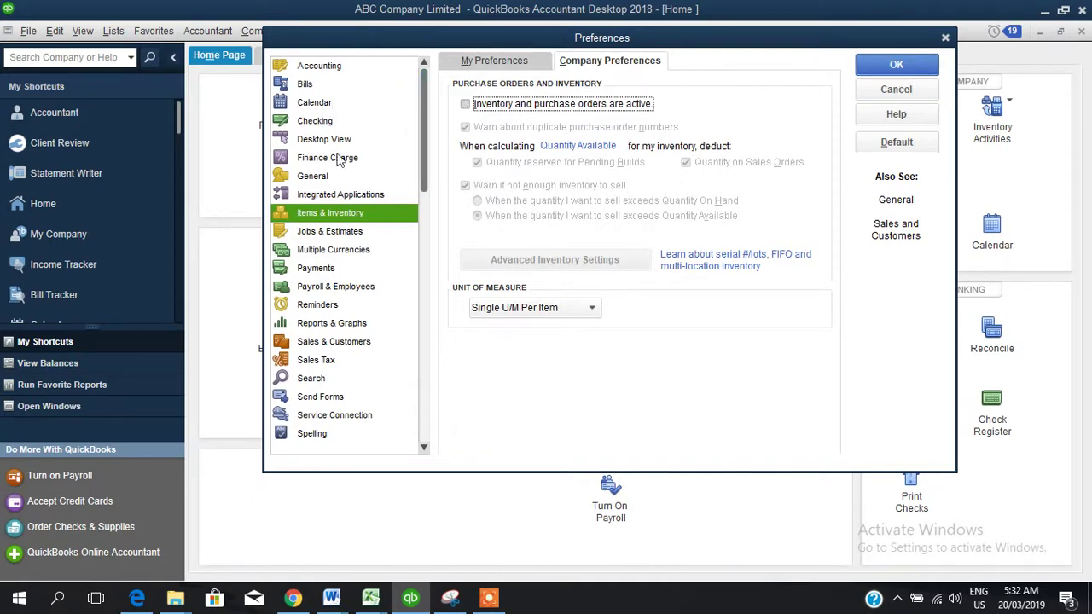
{"action": "left_click", "coordinate": [335, 158]}
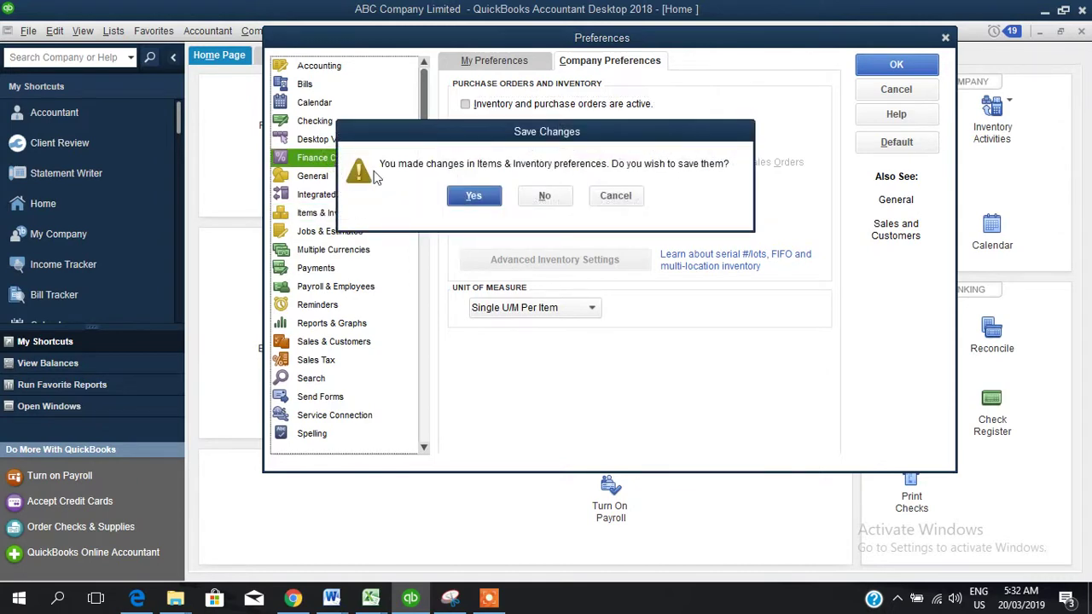
{"action": "left_click", "coordinate": [546, 197]}
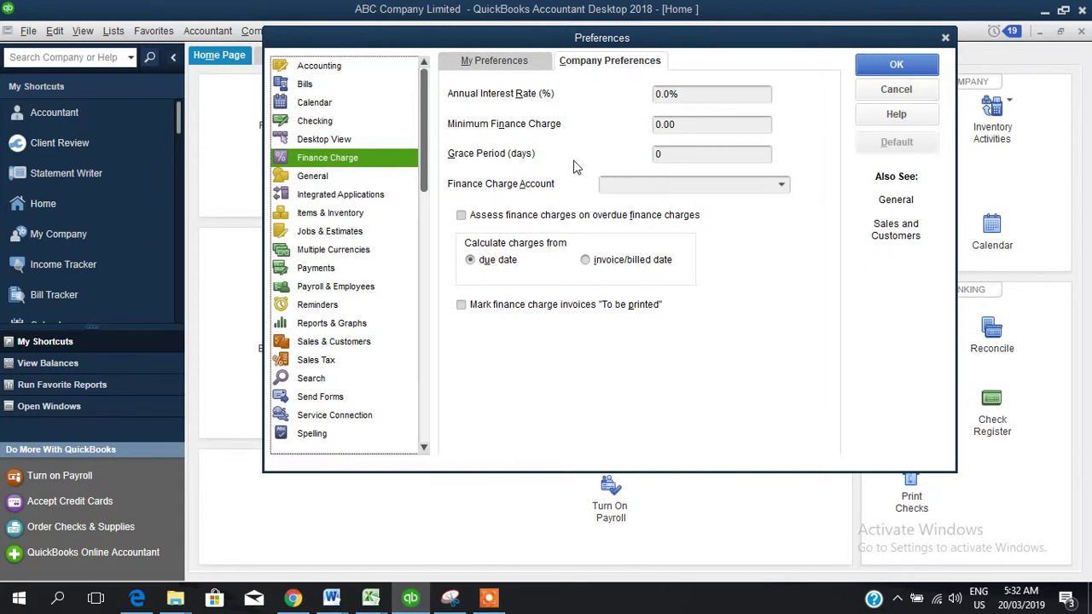
Examine the annual interest rate, grace period and available finance charge accounts in the Finance Charge preferences
{"action": "left_click", "coordinate": [695, 96]}
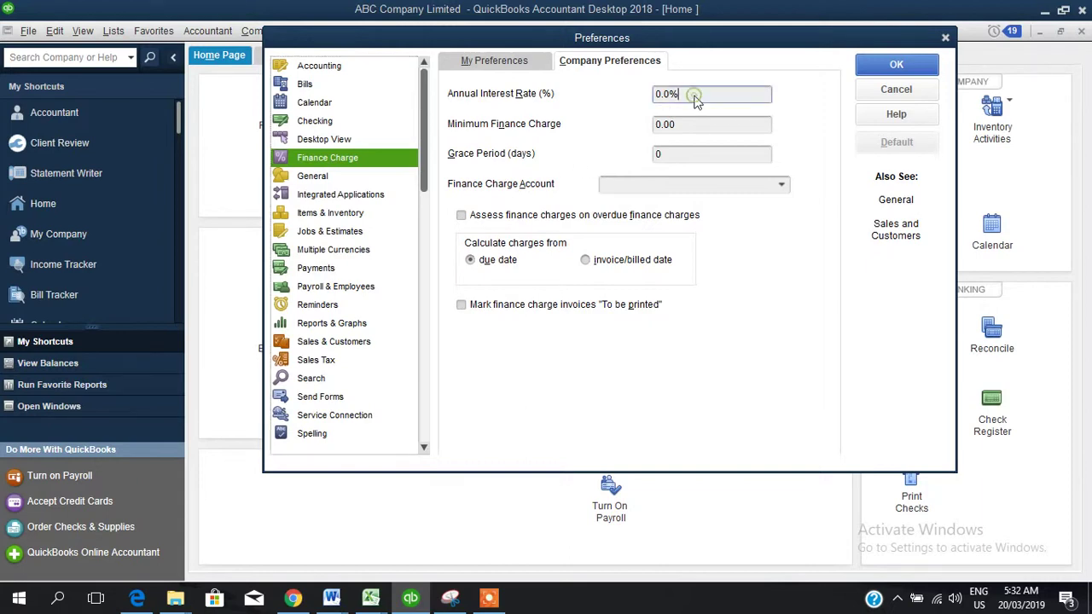
{"action": "left_click_drag", "start_coordinate": [664, 93], "coordinate": [654, 94]}
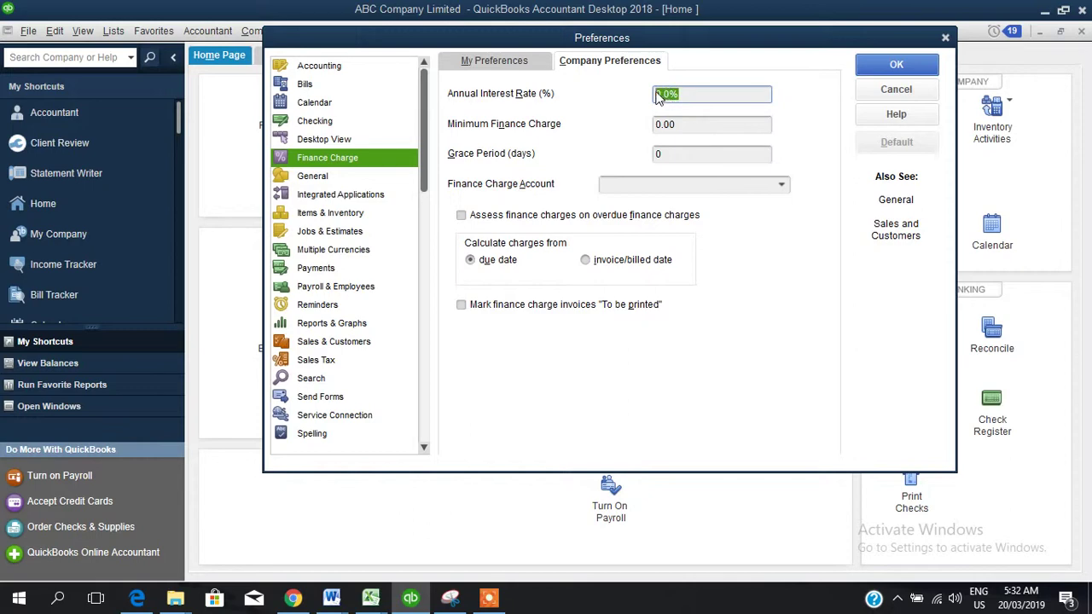
{"action": "left_click", "coordinate": [692, 153]}
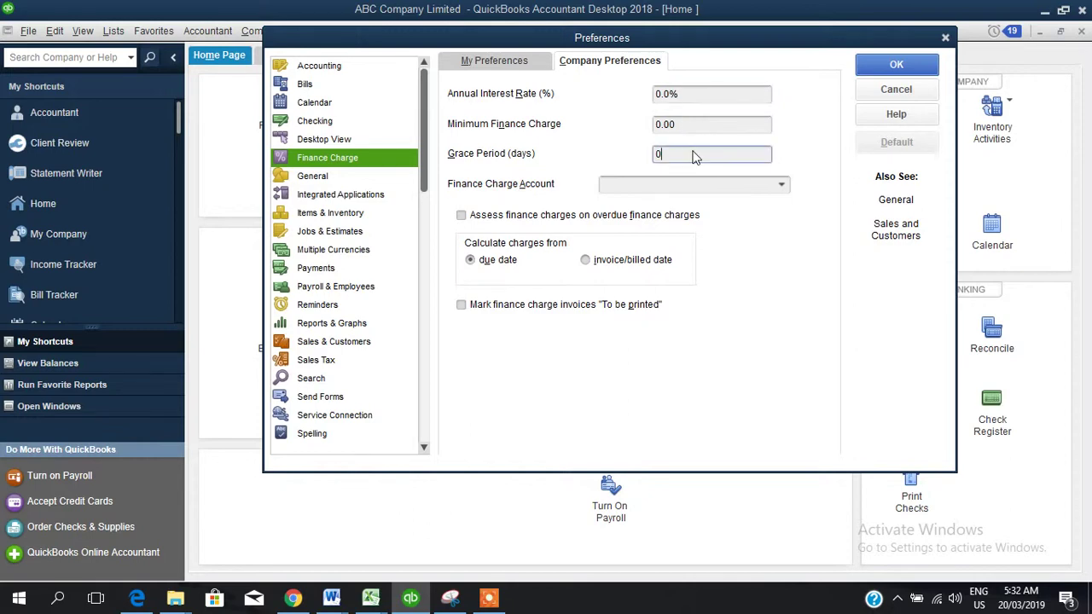
{"action": "left_click_drag", "start_coordinate": [692, 152], "coordinate": [656, 154]}
{"action": "left_click", "coordinate": [781, 184]}
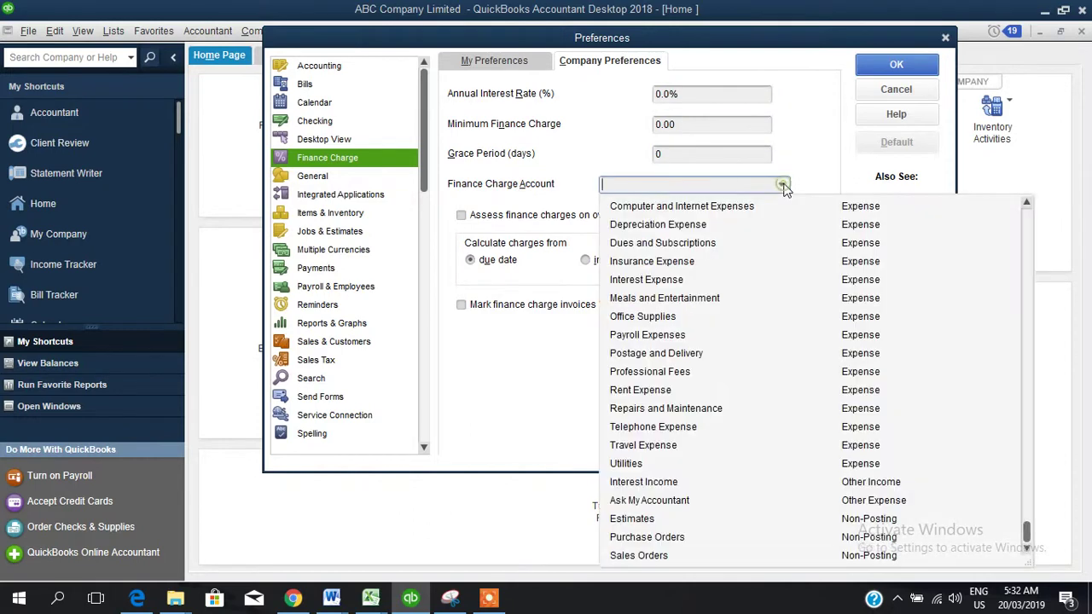
{"action": "left_click", "coordinate": [782, 185]}
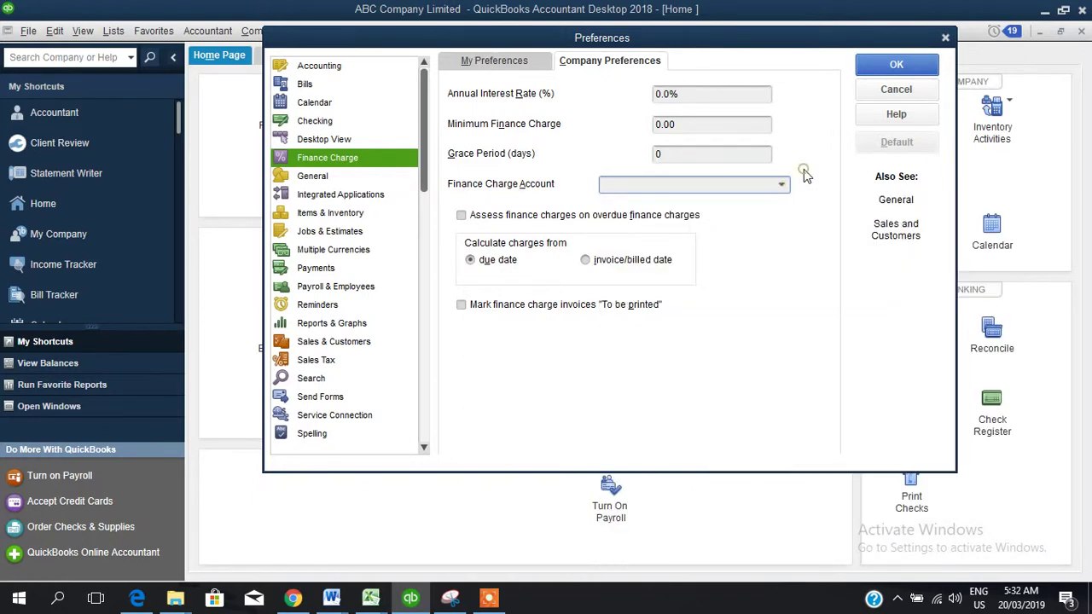
Try assessing finance charges on overdue finance charges, and discard the change while moving to the General preferences
{"action": "left_click", "coordinate": [465, 215]}
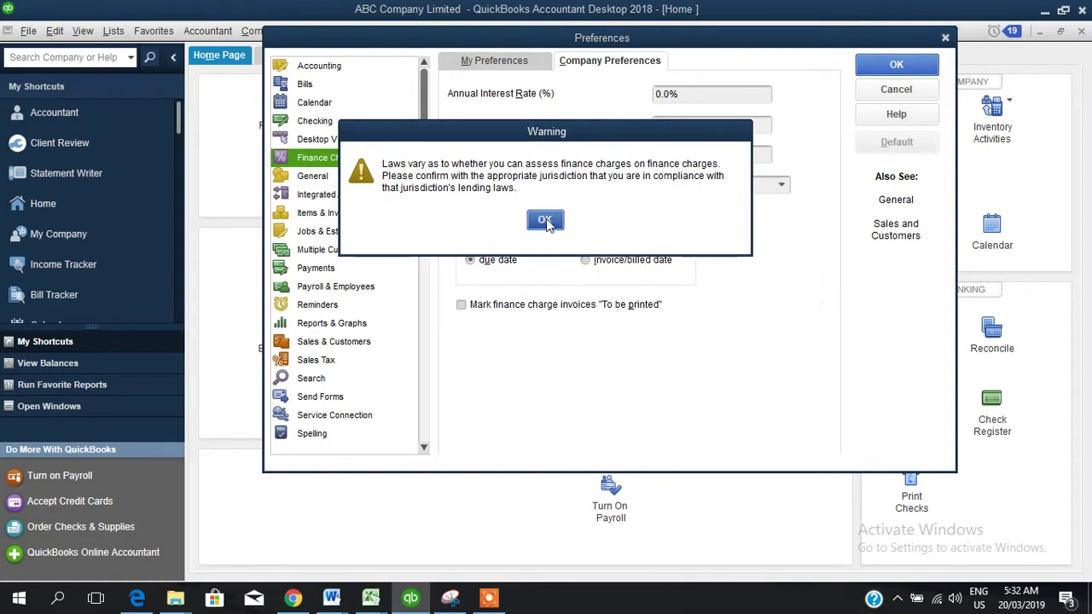
{"action": "left_click", "coordinate": [545, 221]}
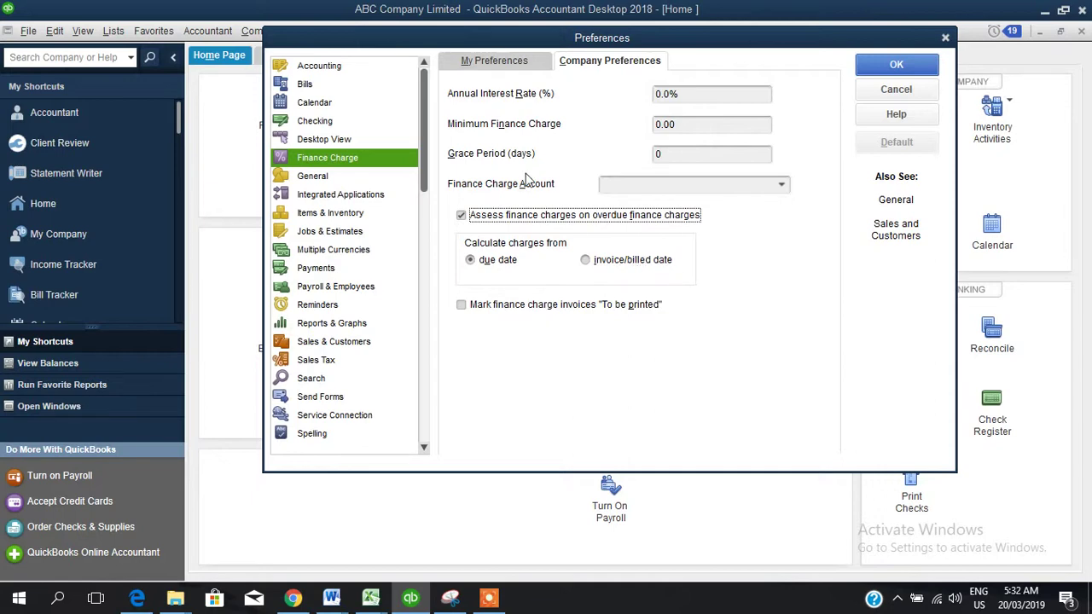
{"action": "left_click", "coordinate": [329, 177]}
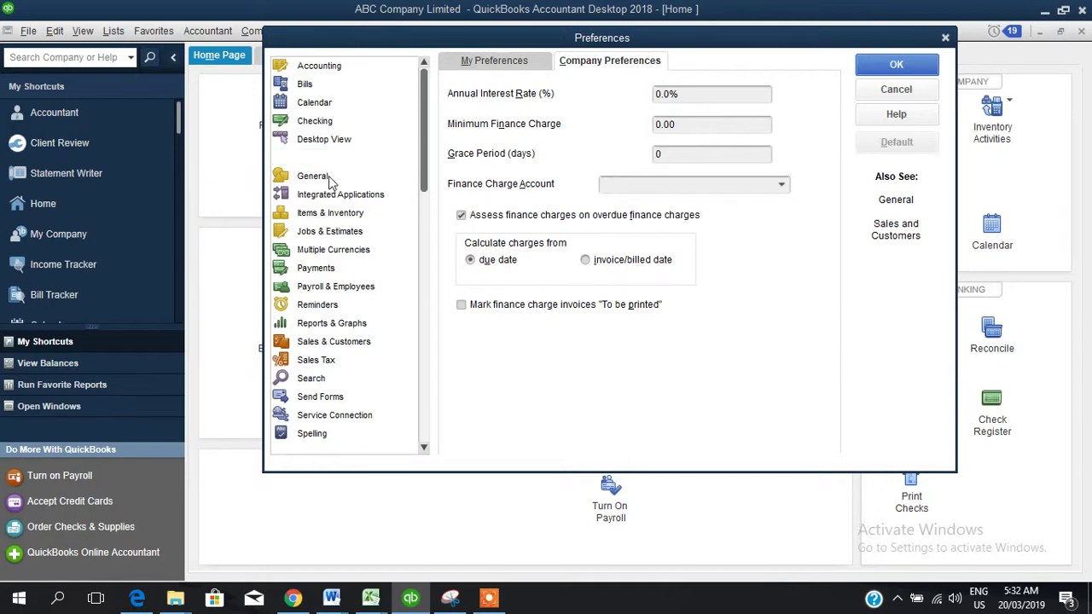
{"action": "left_click", "coordinate": [544, 197]}
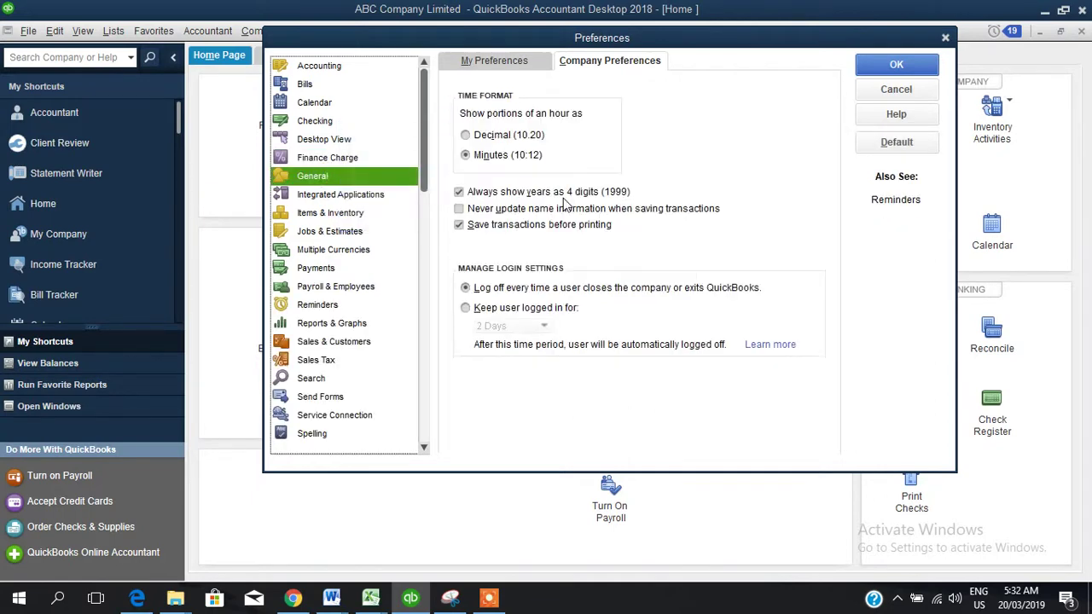
Review the company preferences for Integrated Applications, Items & Inventory, and Jobs & Estimates
{"action": "left_click", "coordinate": [348, 196]}
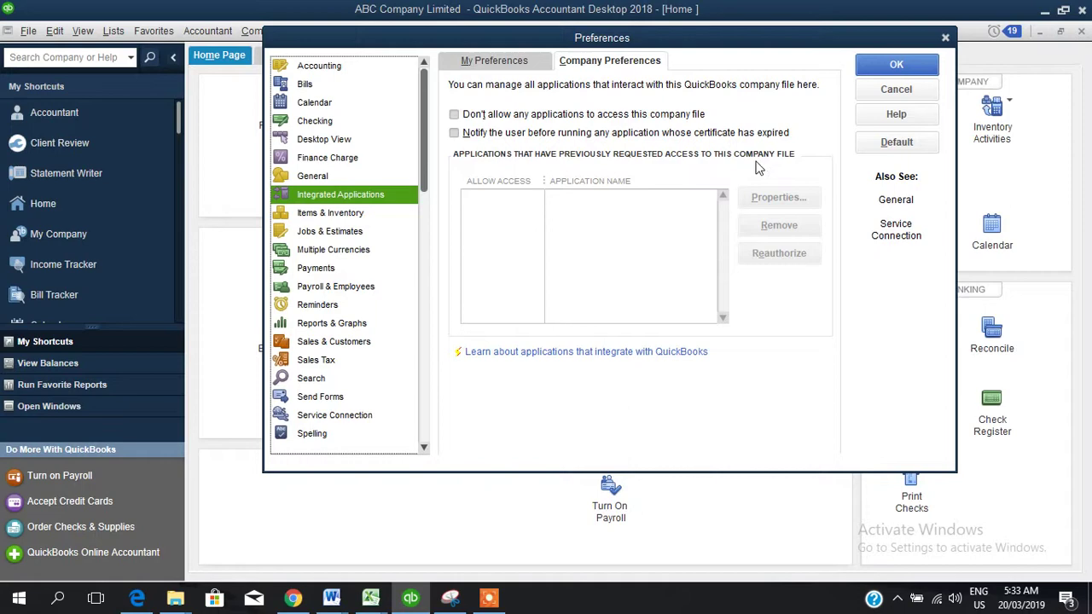
{"action": "left_click", "coordinate": [351, 215]}
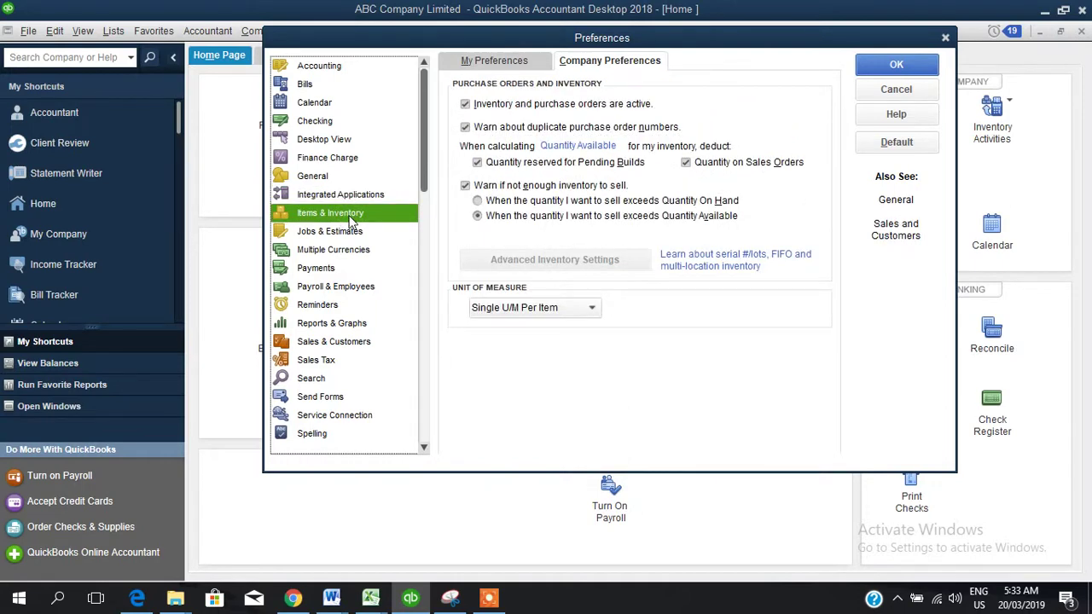
{"action": "left_click", "coordinate": [352, 234]}
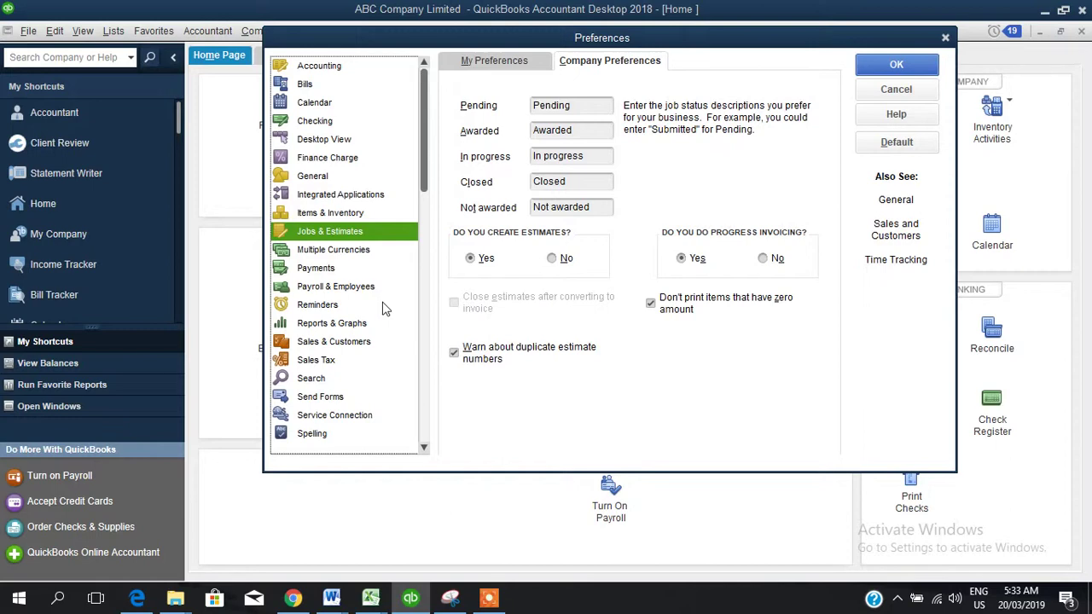
In the Multiple Currencies preferences, choose to use more than one currency and accept turning on multiple currencies
{"action": "left_click", "coordinate": [341, 251]}
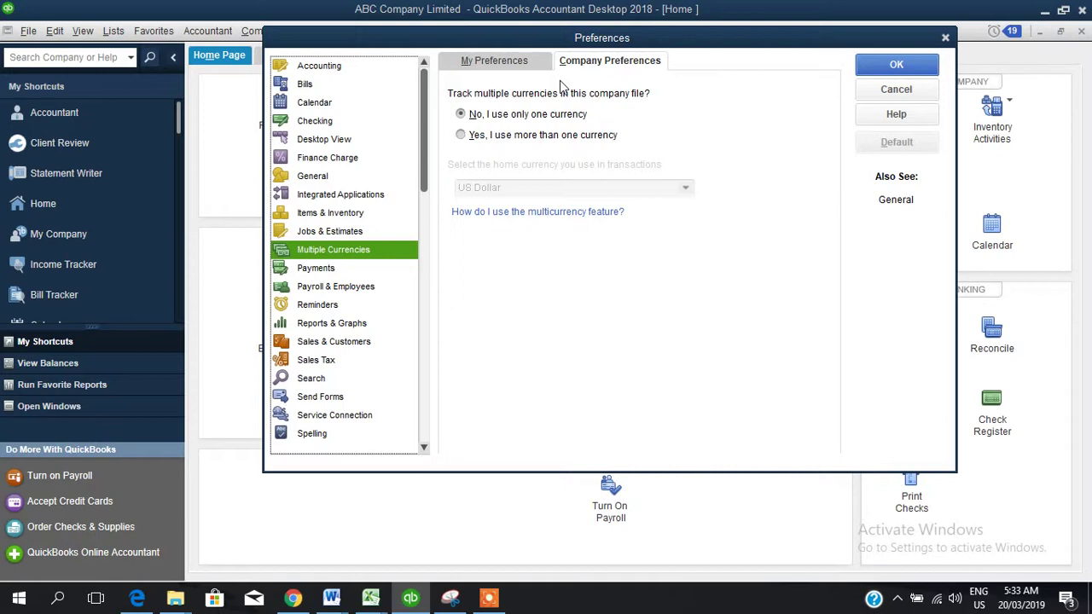
{"action": "left_click", "coordinate": [462, 136]}
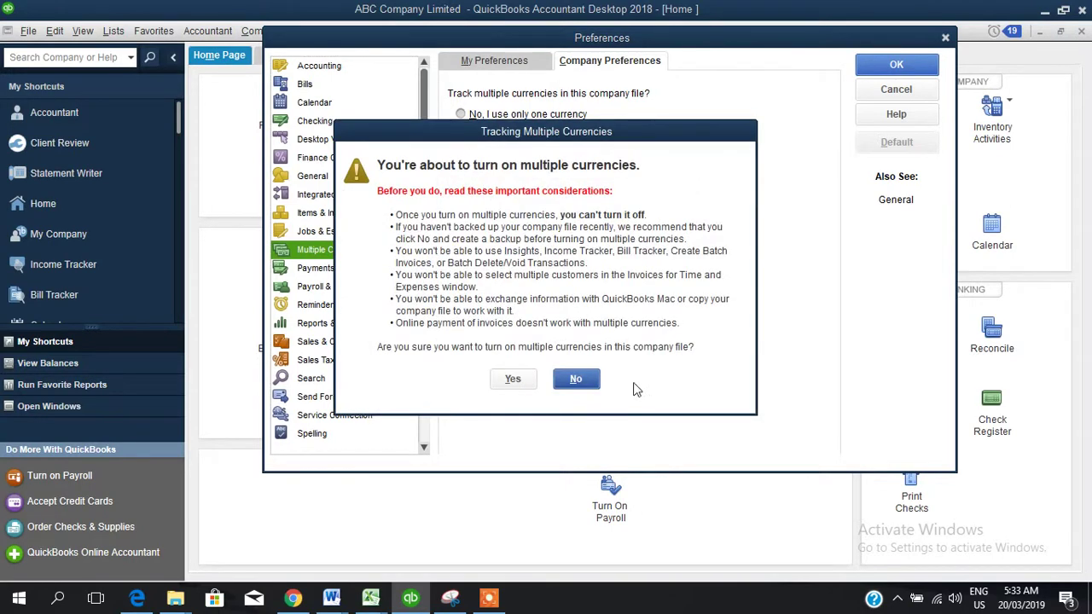
{"action": "left_click", "coordinate": [513, 379]}
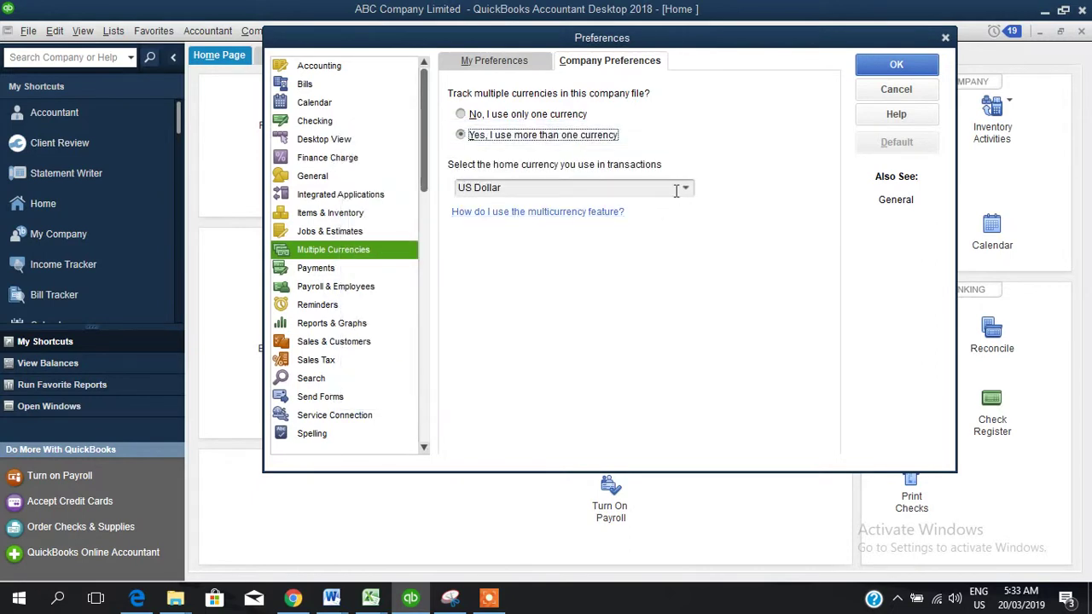
Look through the full list of available home currencies in the Multiple Currencies preferences, without choosing another one
{"action": "left_click", "coordinate": [686, 195]}
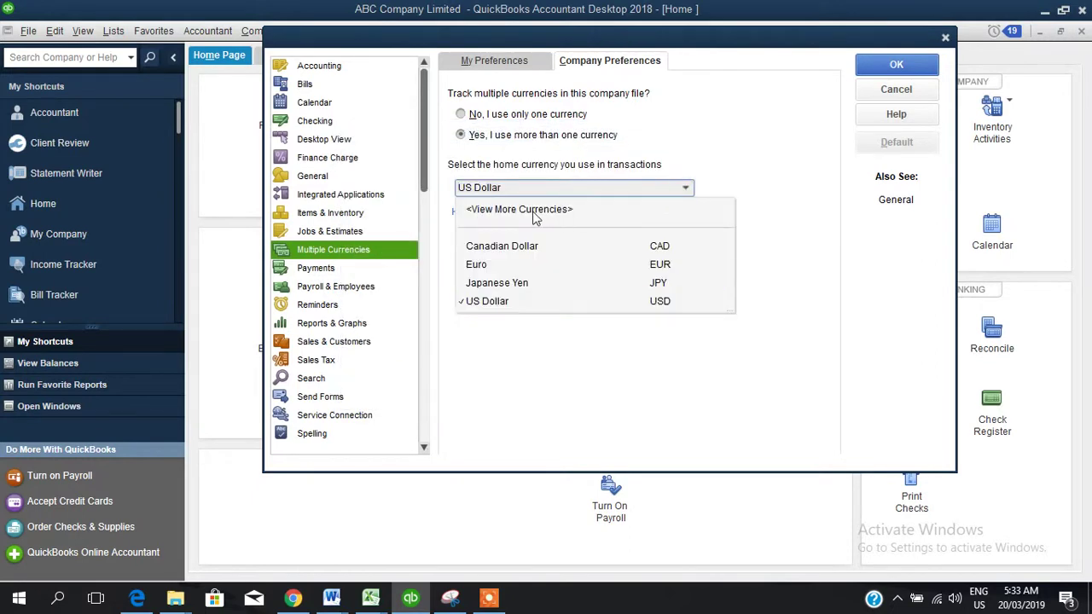
{"action": "left_click", "coordinate": [532, 212]}
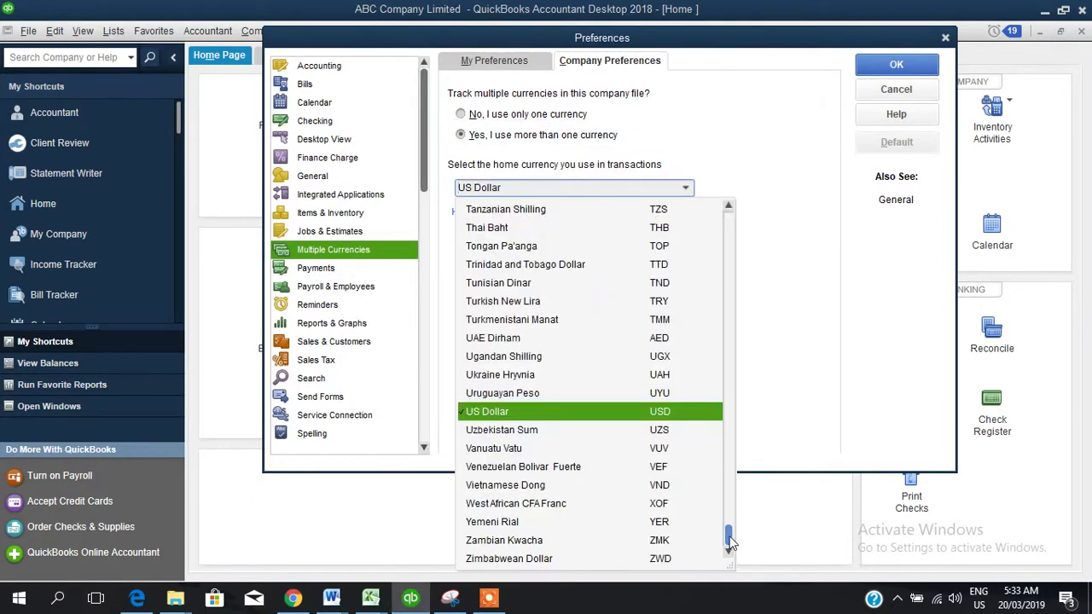
{"action": "left_click_drag", "start_coordinate": [729, 539], "coordinate": [737, 436]}
{"action": "left_click", "coordinate": [778, 283]}
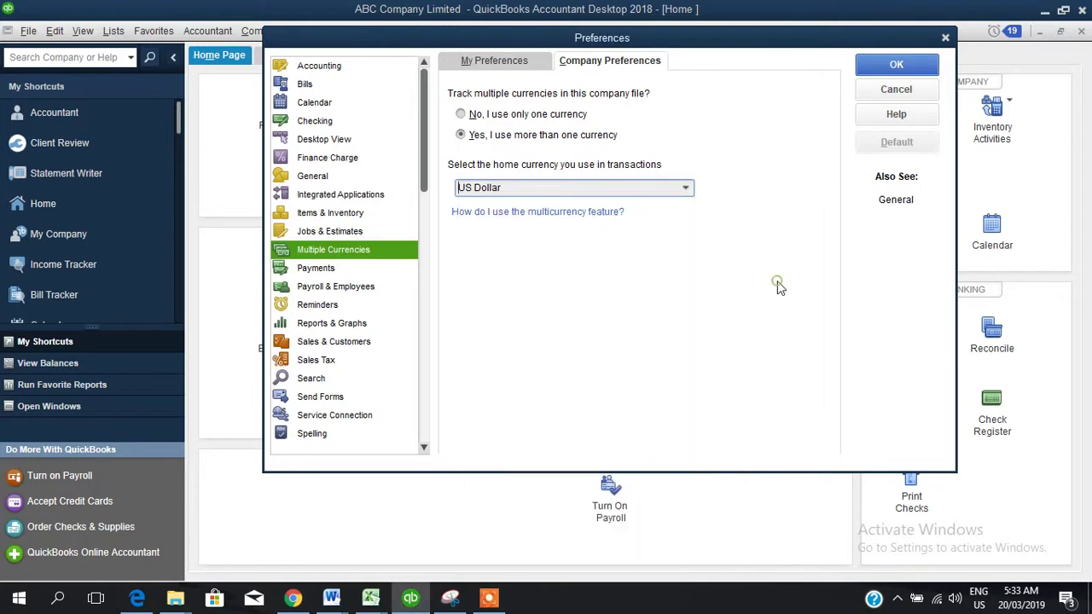
Leave the currency settings without saving and review the company preferences for Payments, Payroll & Employees, Reminders, Reports & Graphs, and Sales & Customers
{"action": "left_click", "coordinate": [332, 269]}
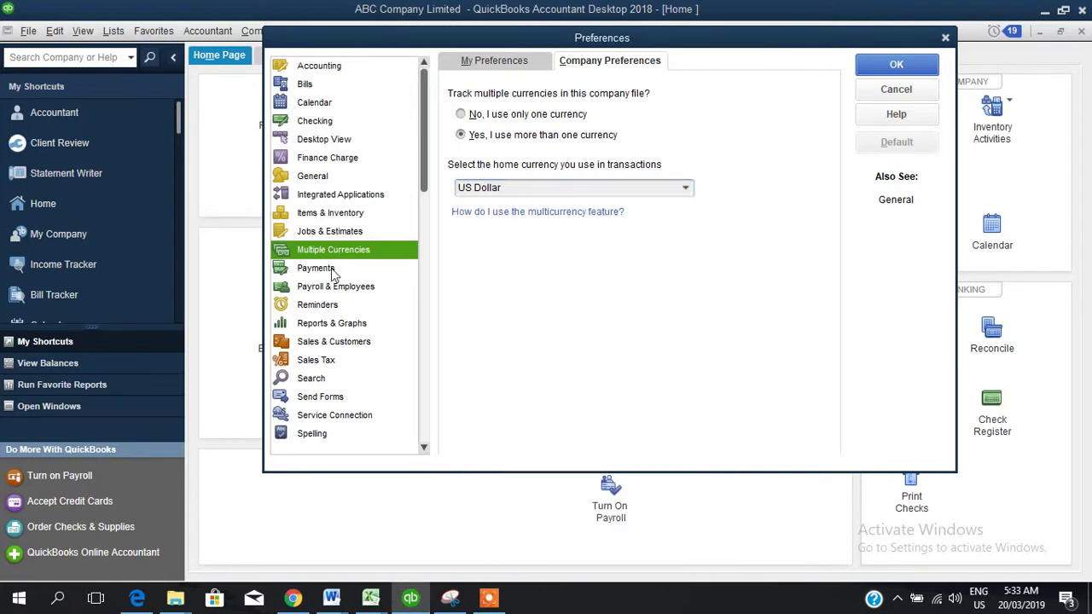
{"action": "left_click", "coordinate": [544, 209]}
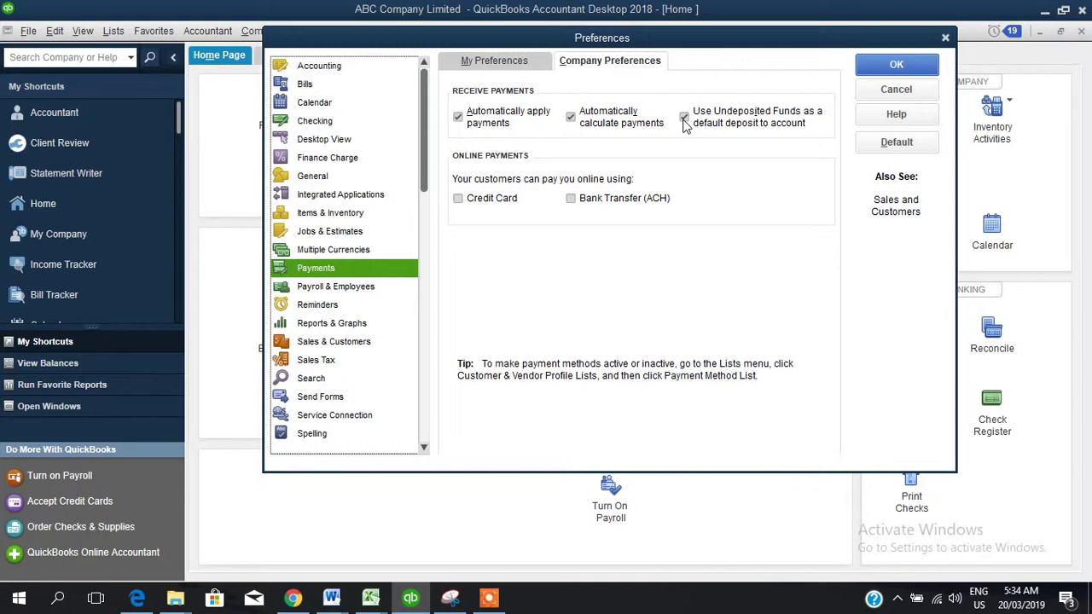
{"action": "left_click", "coordinate": [342, 290]}
{"action": "left_click", "coordinate": [340, 307]}
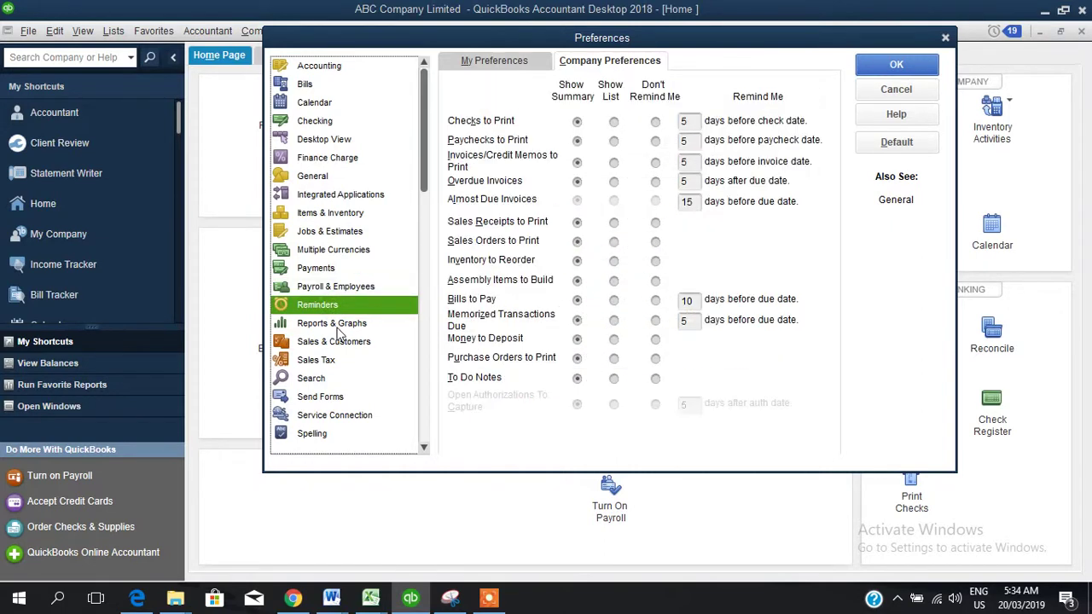
{"action": "left_click", "coordinate": [338, 329]}
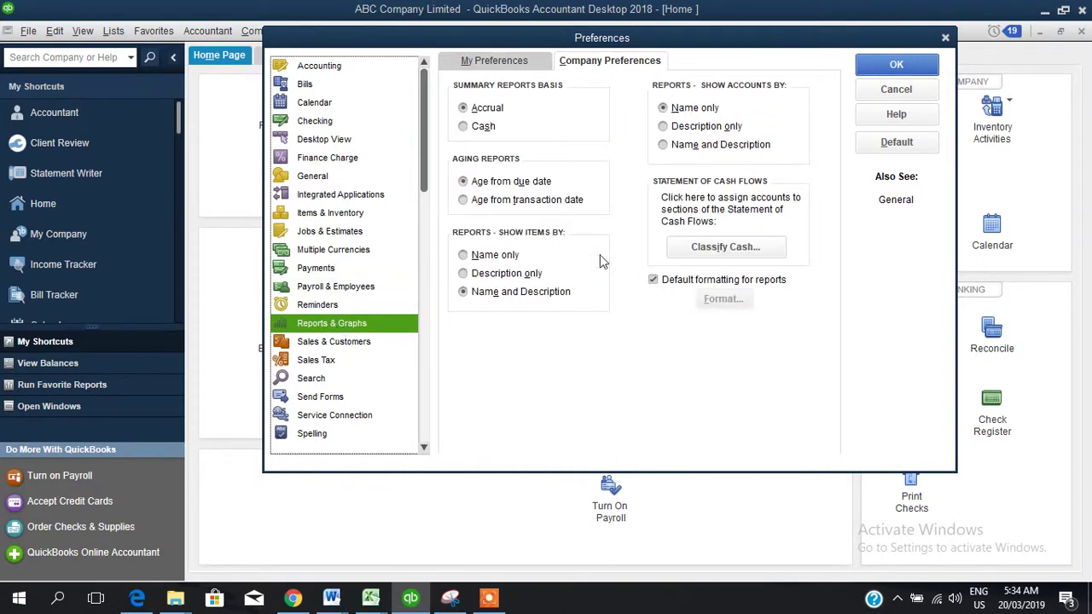
{"action": "left_click", "coordinate": [321, 344]}
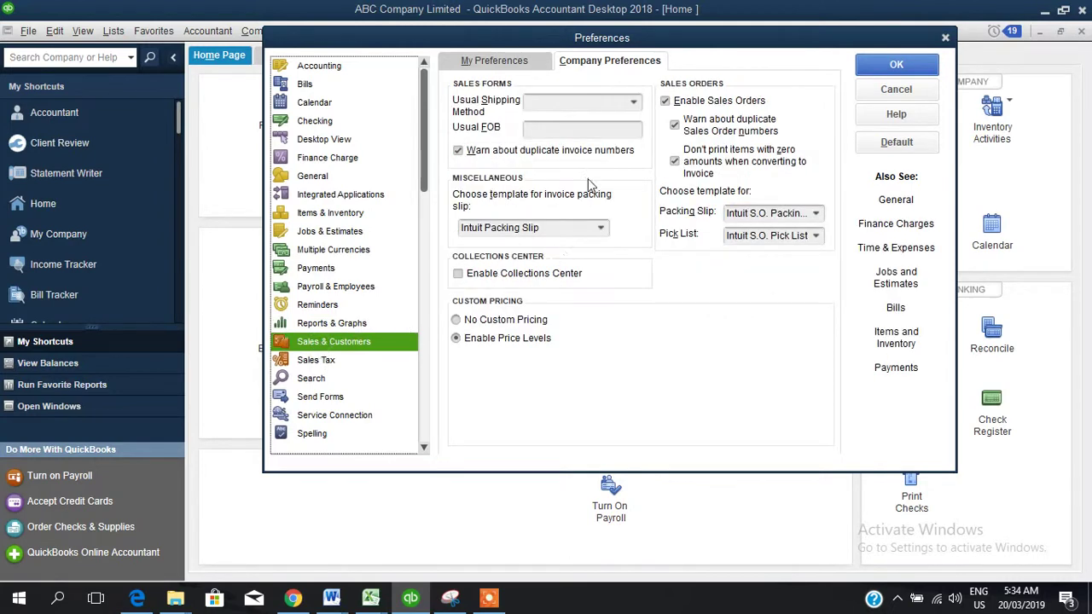
Try turning on sales tax in the Sales Tax preferences, and close the preferences without saving
{"action": "left_click", "coordinate": [342, 360]}
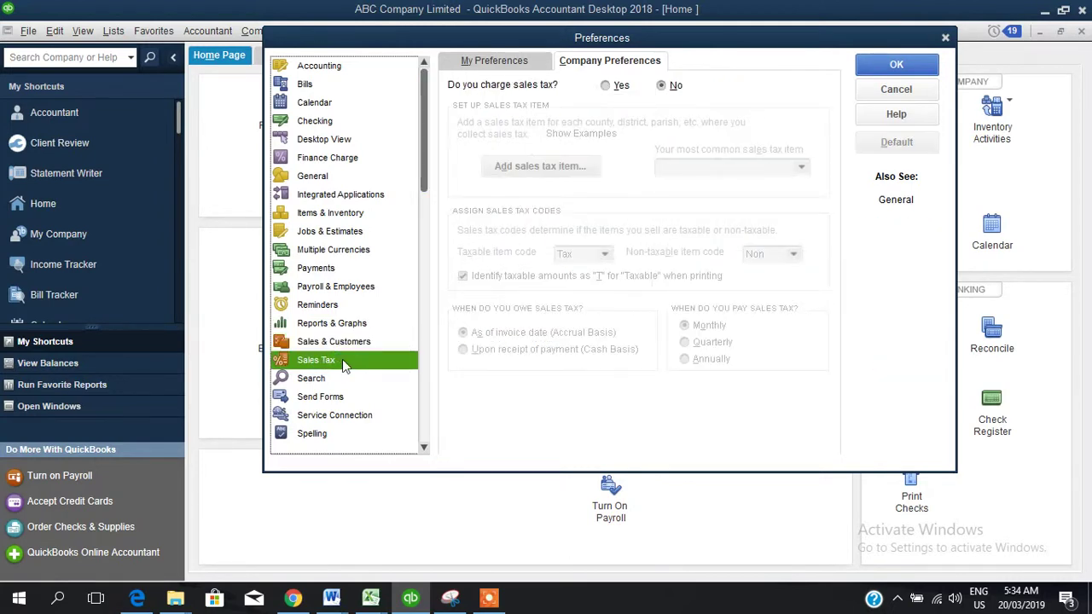
{"action": "left_click", "coordinate": [606, 85]}
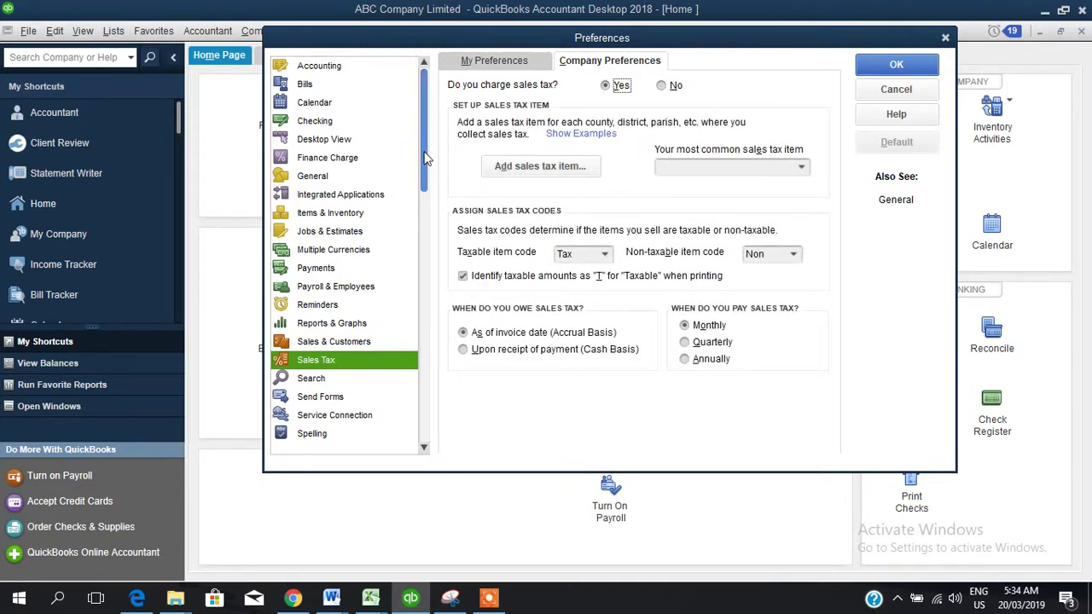
{"action": "left_click_drag", "start_coordinate": [421, 191], "coordinate": [424, 403]}
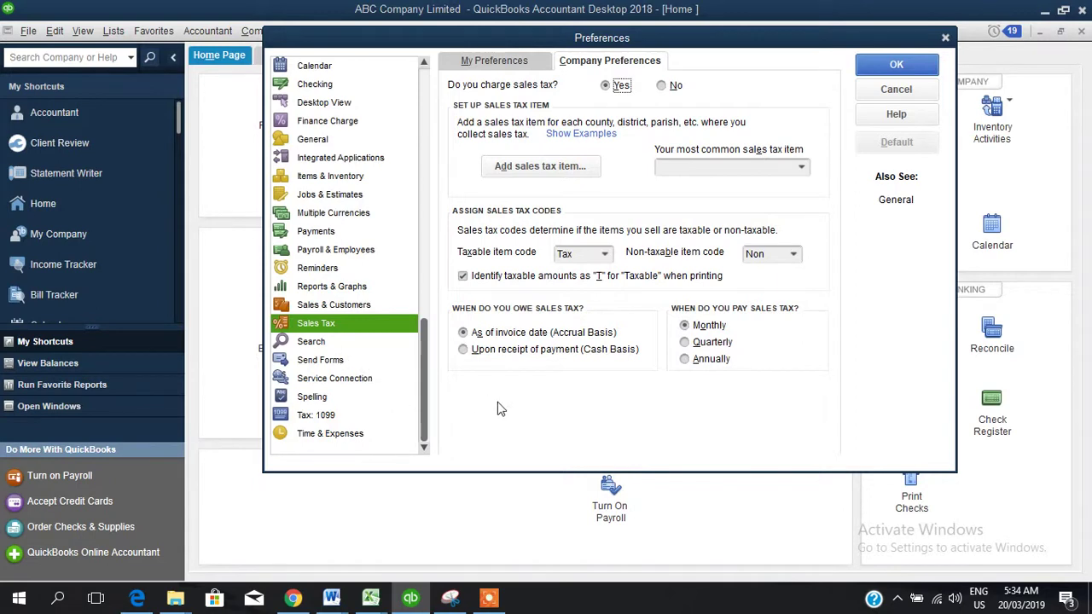
{"action": "left_click", "coordinate": [895, 89]}
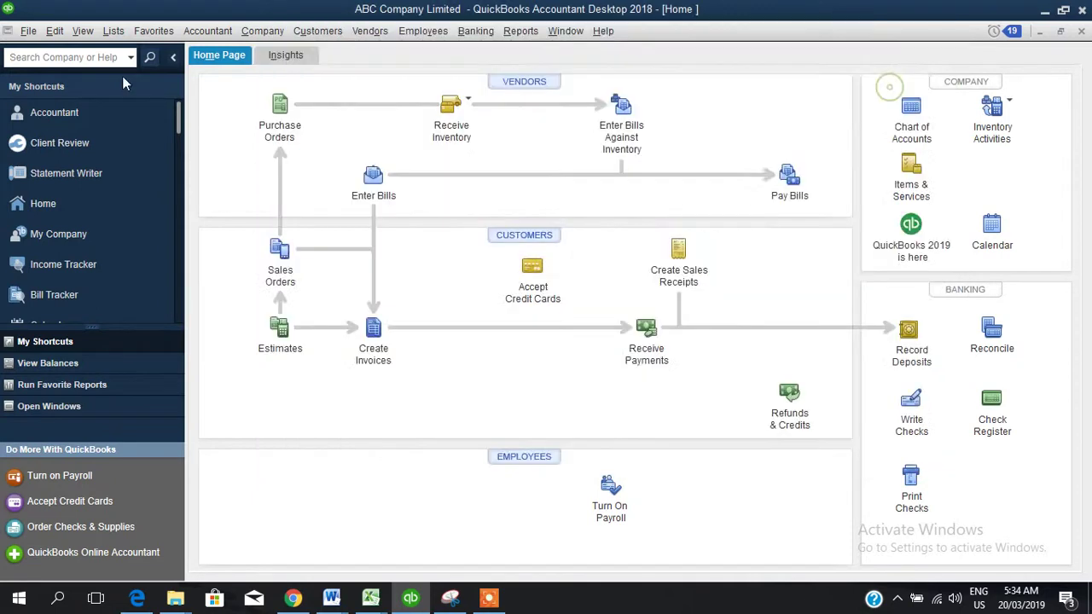
{"action": "left_click", "coordinate": [55, 32]}
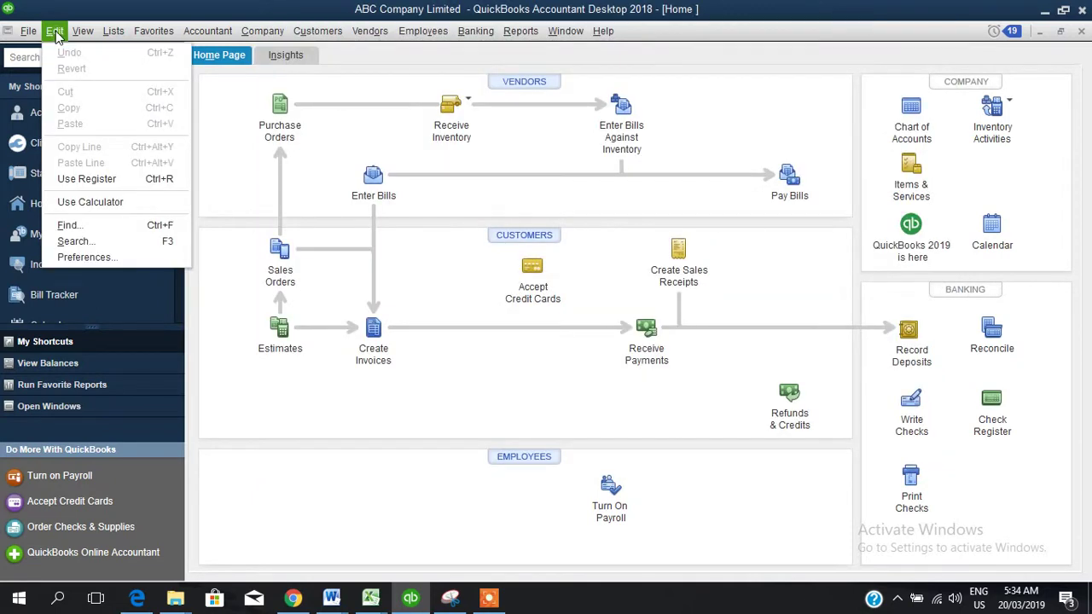
{"action": "left_click", "coordinate": [54, 32]}
{"action": "left_click", "coordinate": [83, 31]}
{"action": "left_click", "coordinate": [83, 30]}
Open the Chart of Accounts and the Item List, and look through their entries
{"action": "left_click", "coordinate": [111, 32]}
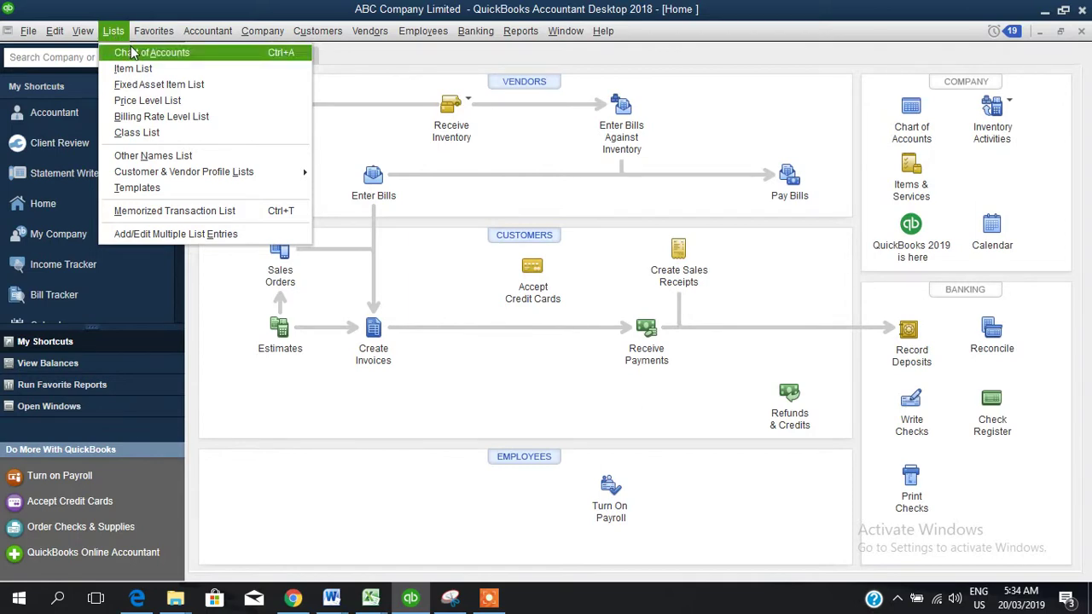
{"action": "left_click", "coordinate": [133, 54]}
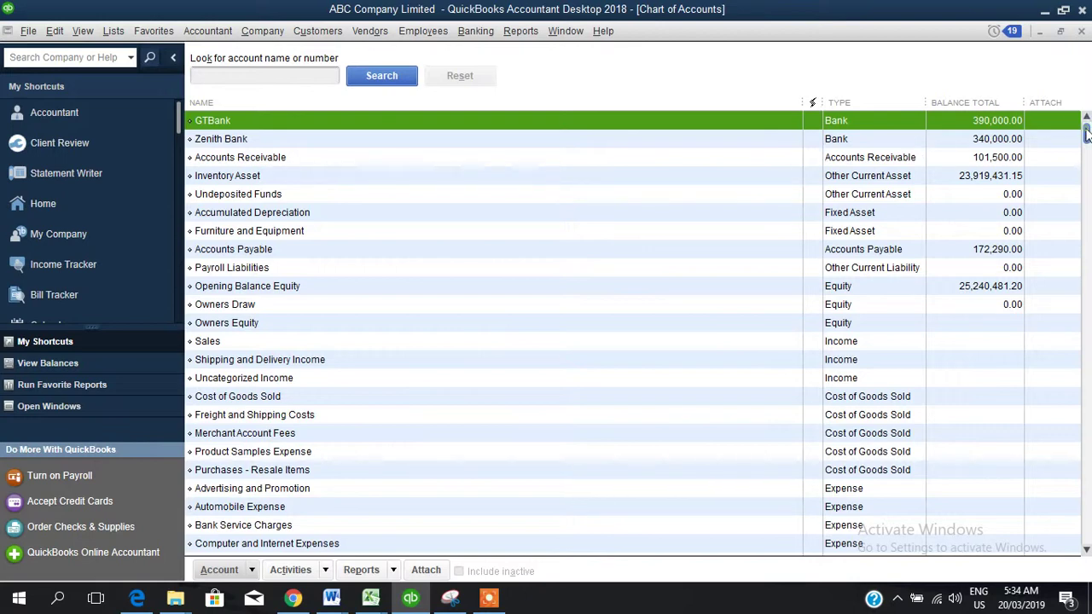
{"action": "mouse_move", "coordinate": [1087, 135]}
{"action": "left_mouse_down"}
{"action": "mouse_move", "coordinate": [1087, 199]}
{"action": "mouse_move", "coordinate": [1087, 126]}
{"action": "left_mouse_up"}
{"action": "left_click", "coordinate": [114, 31]}
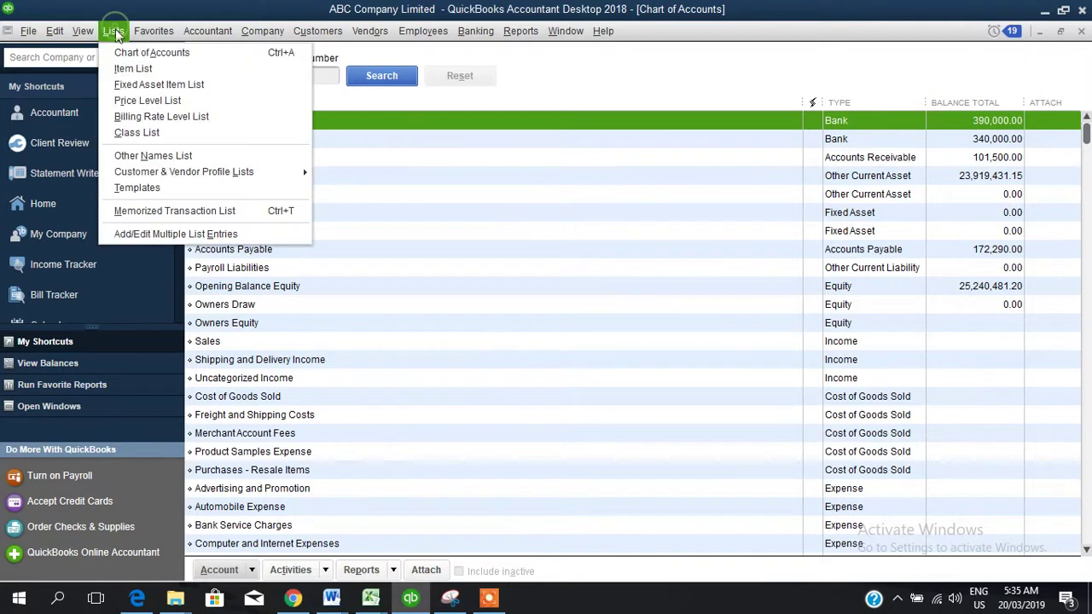
{"action": "left_click", "coordinate": [133, 71]}
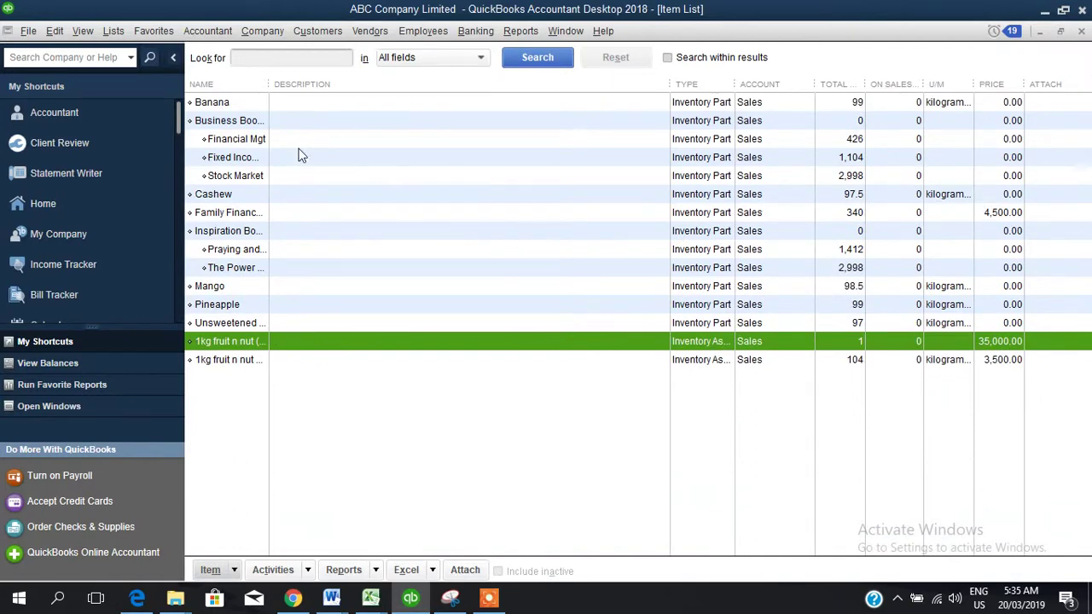
Examine the available list, accountant, company, customer and vendor commands, including the planning and budgeting and currency management options
{"action": "left_click", "coordinate": [109, 31]}
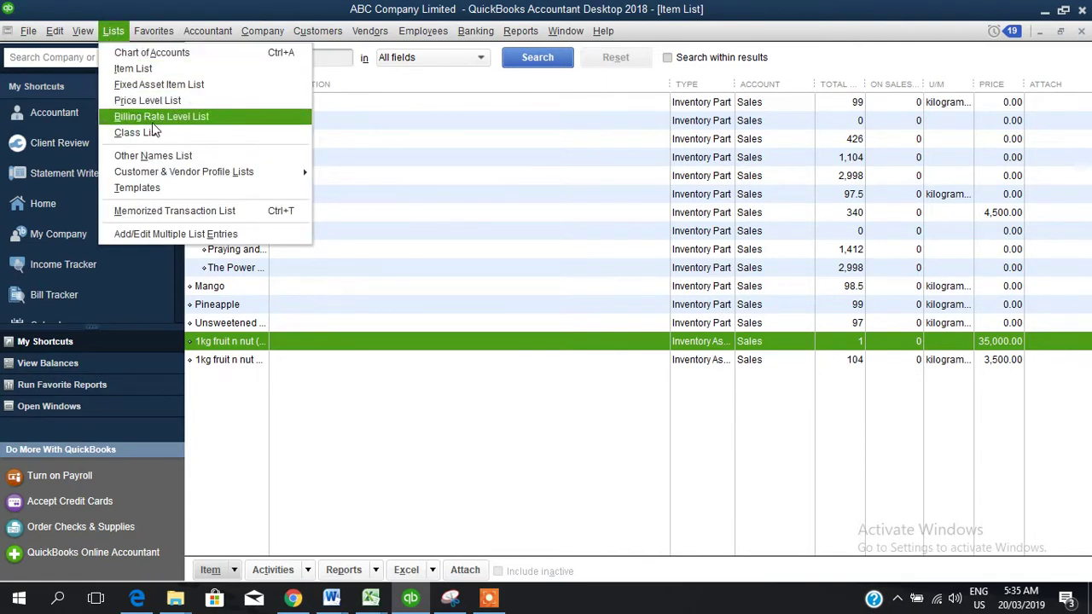
{"action": "mouse_move", "coordinate": [204, 31]}
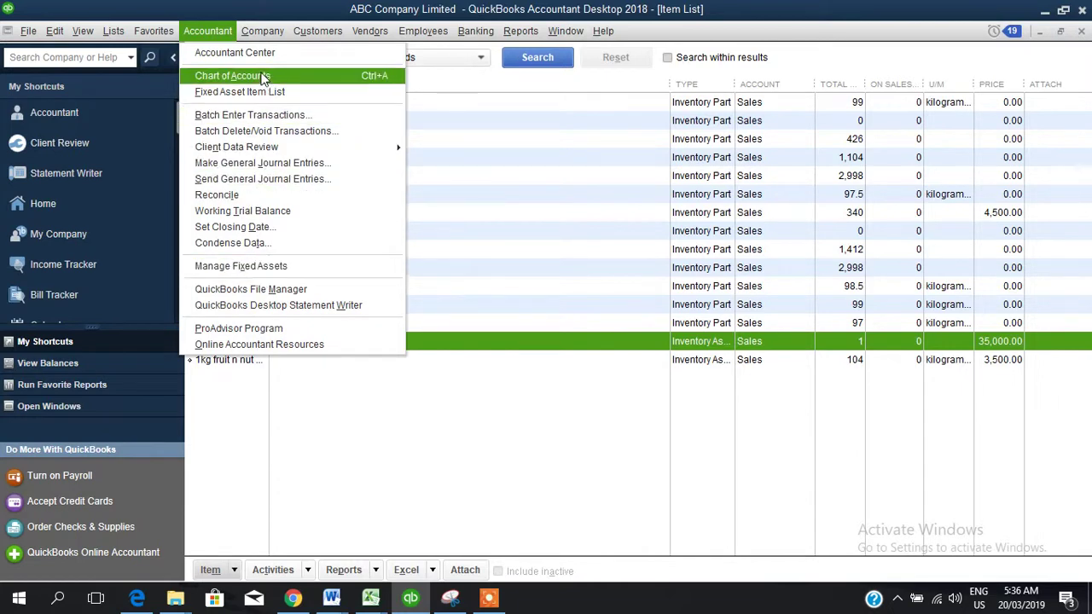
{"action": "left_click", "coordinate": [263, 34]}
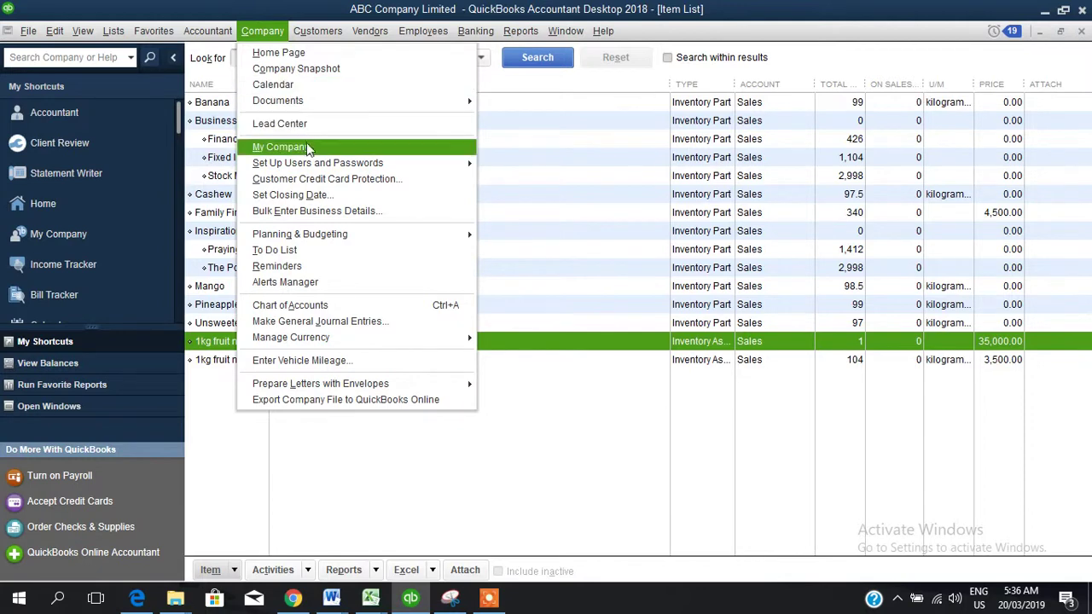
{"action": "mouse_move", "coordinate": [313, 167]}
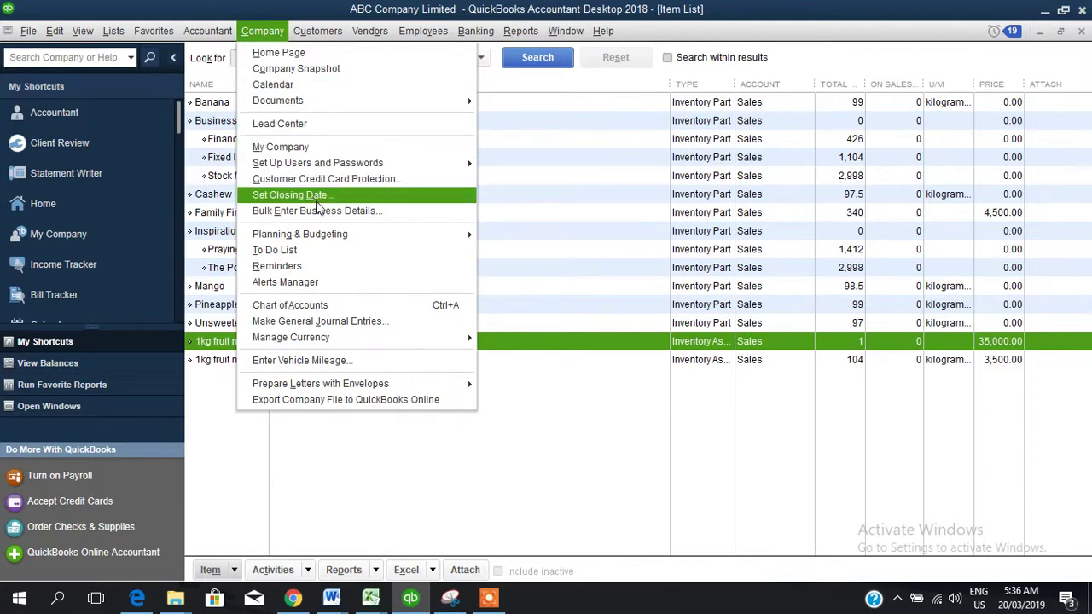
{"action": "mouse_move", "coordinate": [327, 241]}
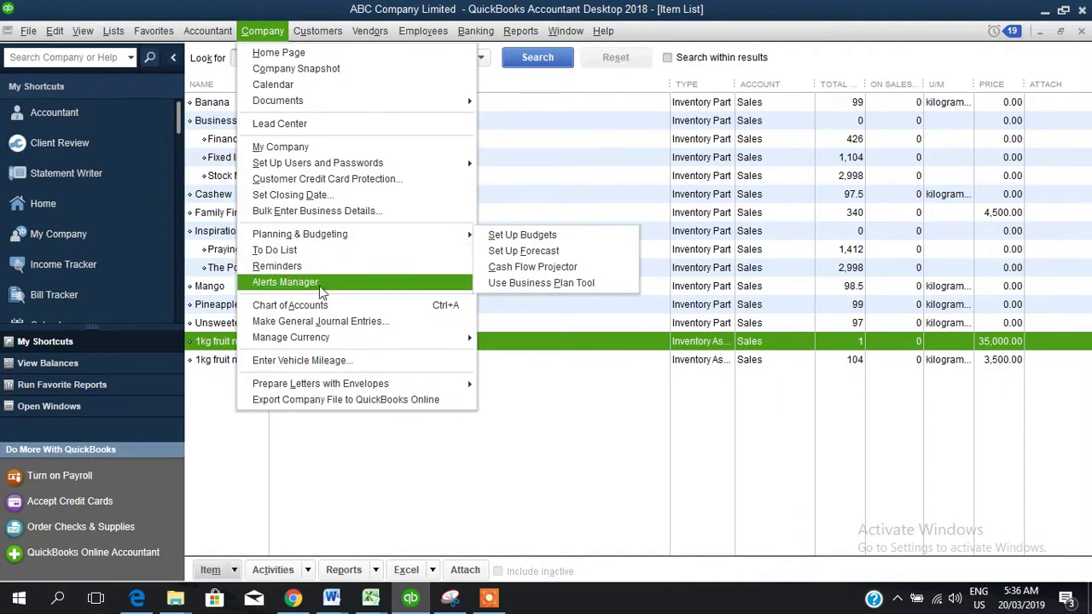
{"action": "mouse_move", "coordinate": [331, 341]}
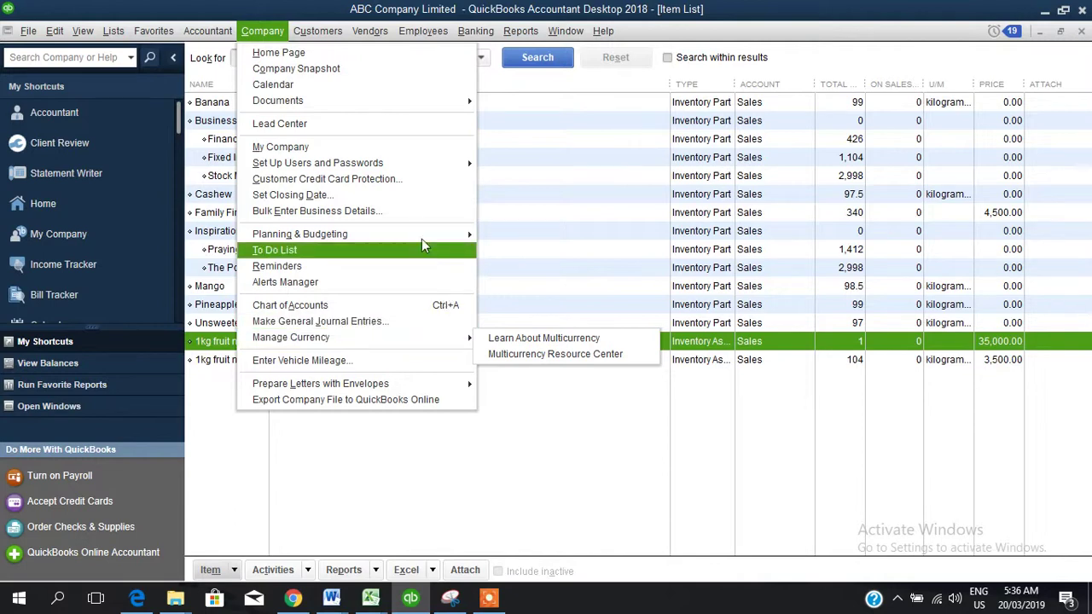
{"action": "mouse_move", "coordinate": [329, 30]}
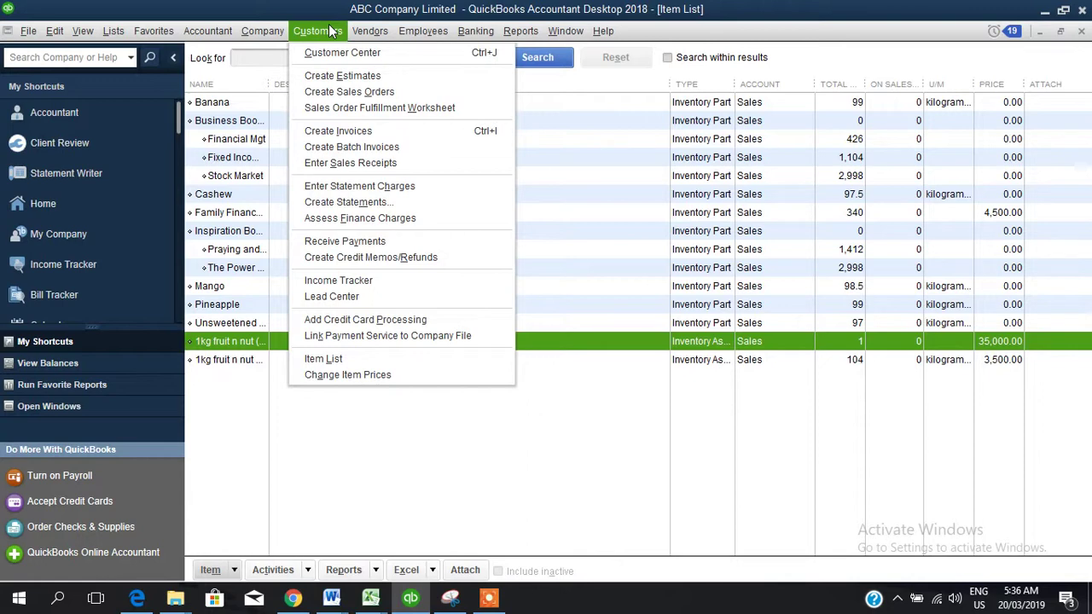
{"action": "mouse_move", "coordinate": [369, 32]}
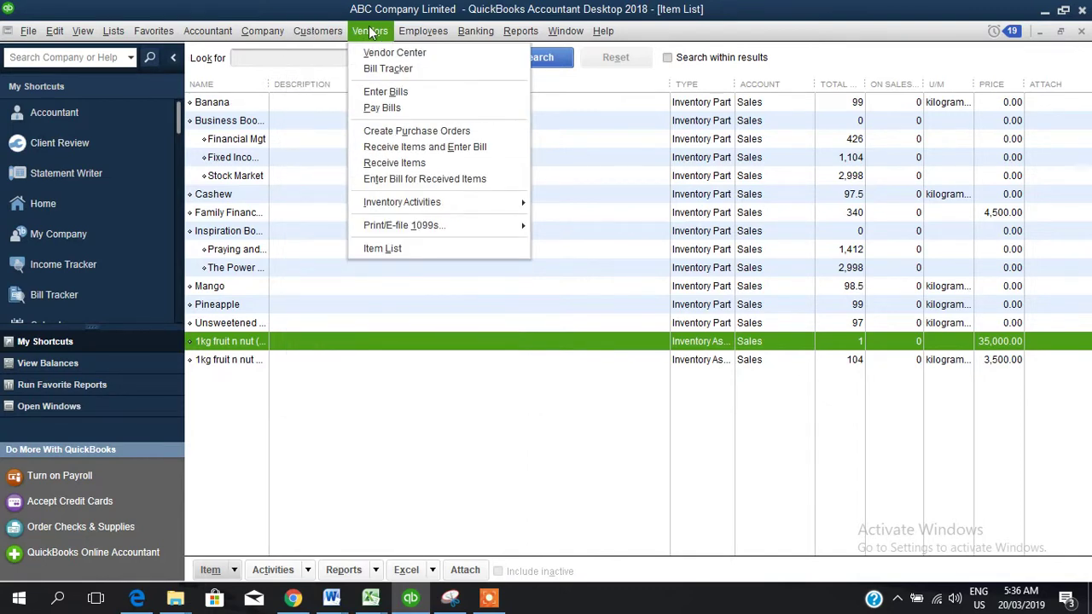
Open the Customer Center and view the customer information and transactions of Ikeja Book Store
{"action": "left_click", "coordinate": [337, 52]}
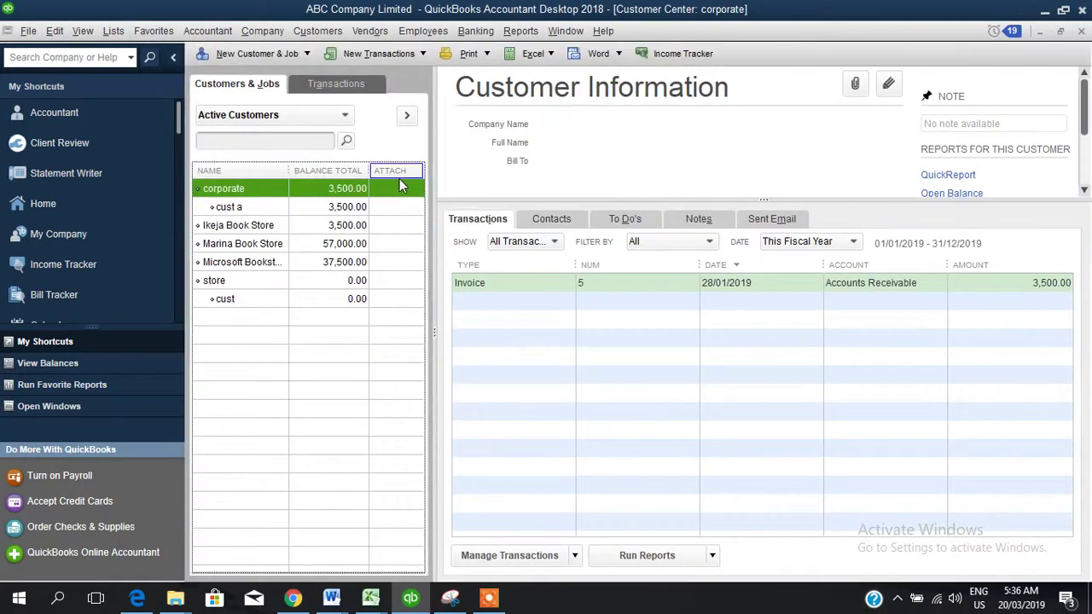
{"action": "left_click", "coordinate": [367, 32]}
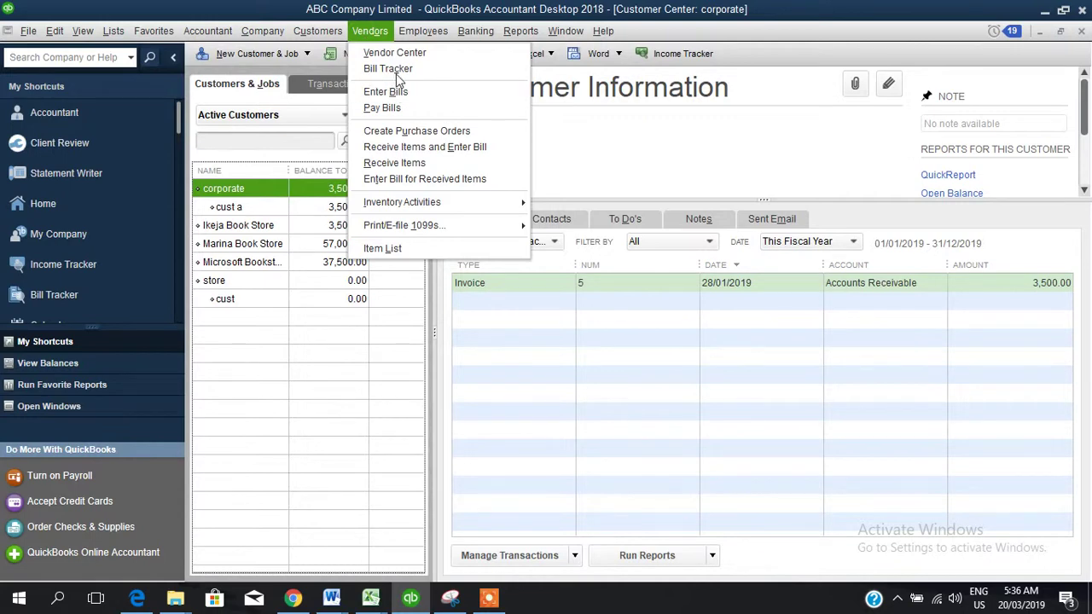
{"action": "left_click", "coordinate": [257, 208]}
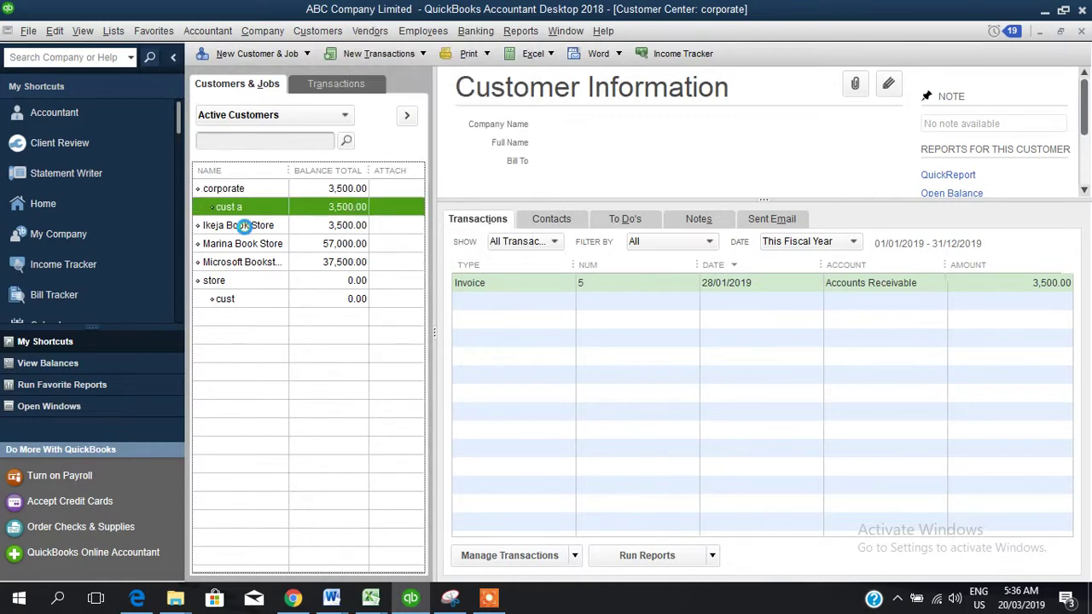
{"action": "left_click", "coordinate": [245, 226]}
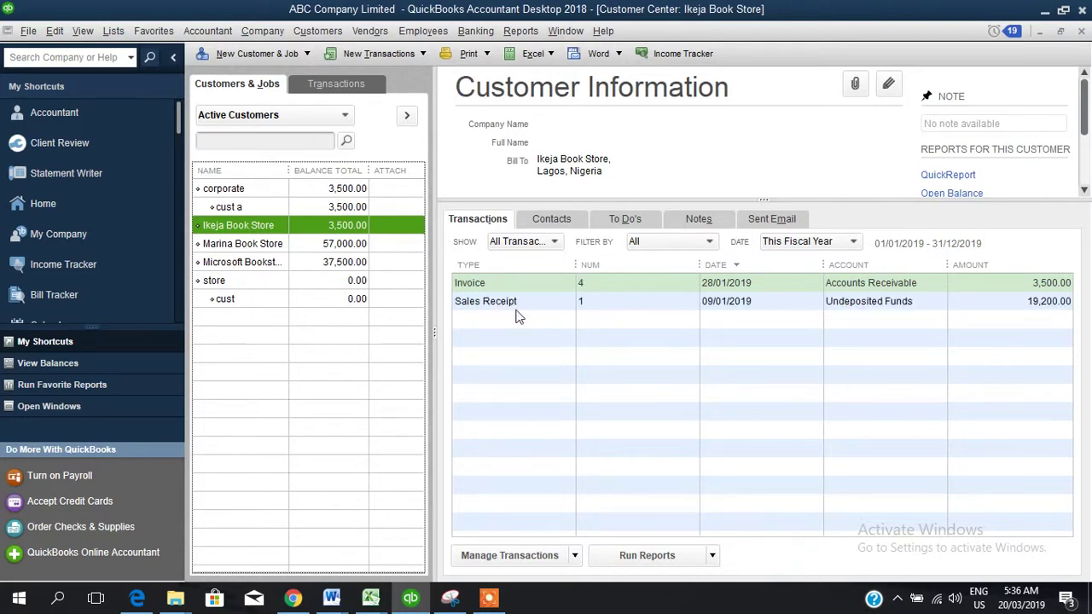
Open the Vendor Center and view the vendor information and transactions of Amazon Nigeria Books
{"action": "left_click", "coordinate": [367, 31]}
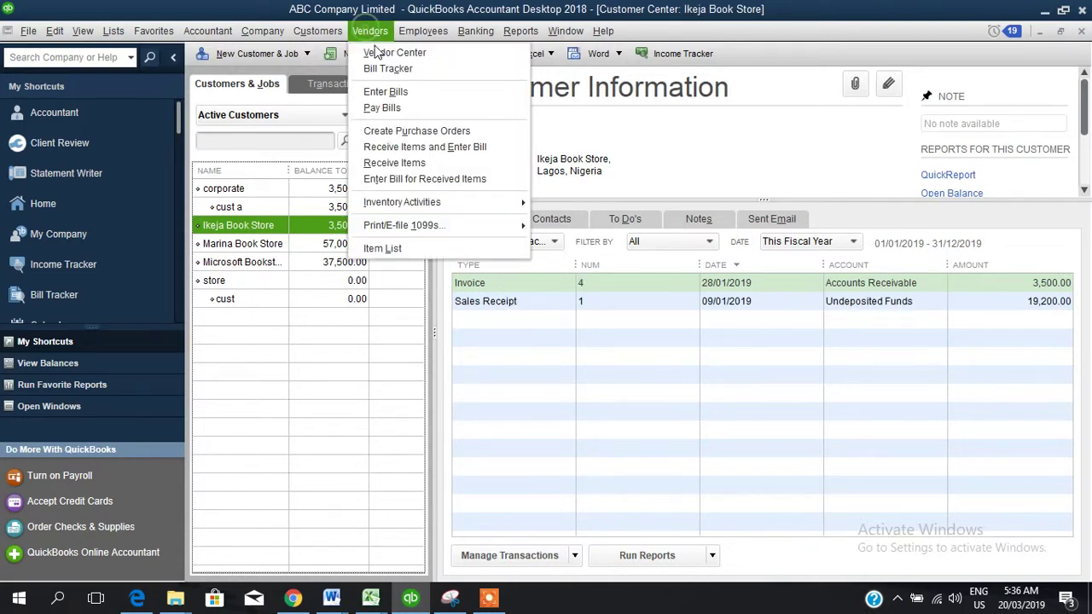
{"action": "left_click", "coordinate": [378, 54]}
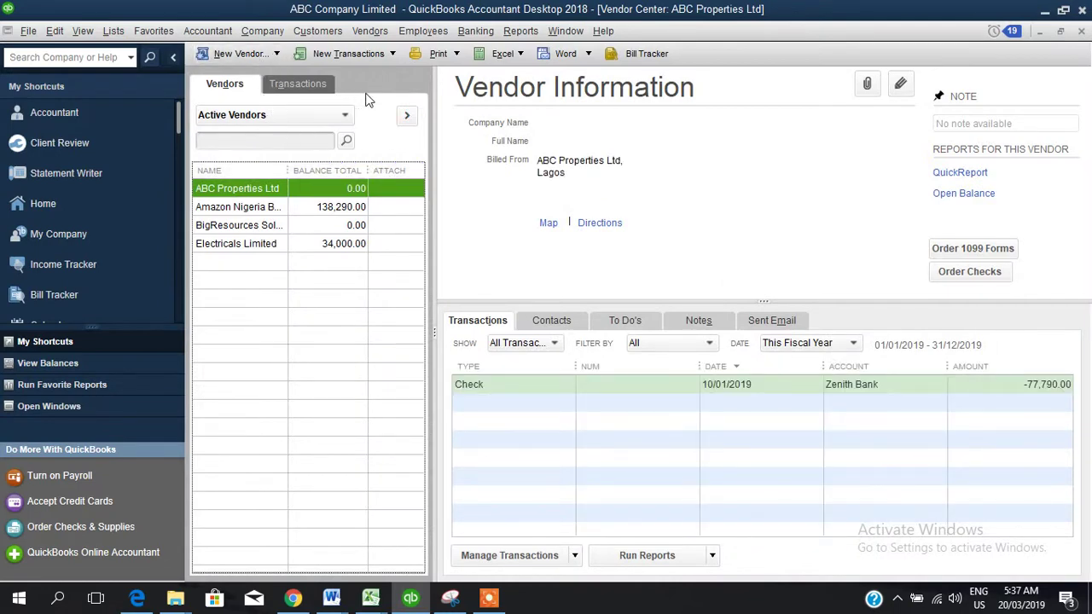
{"action": "left_click", "coordinate": [318, 207]}
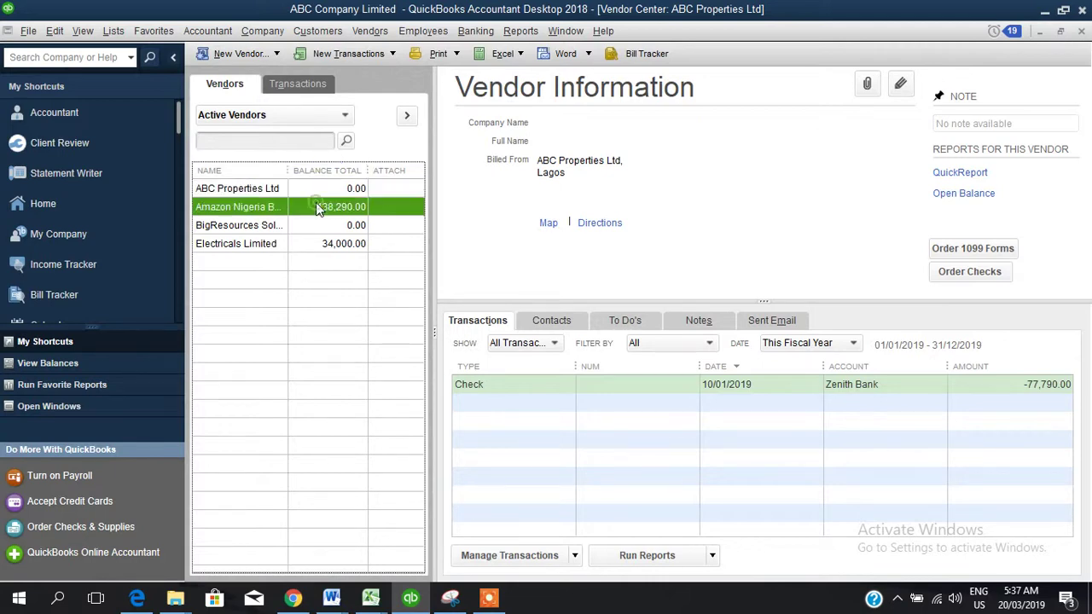
Examine the available employee, banking and report commands, including the memorized, accountant and tax, and industry-specific reports
{"action": "left_click", "coordinate": [410, 39]}
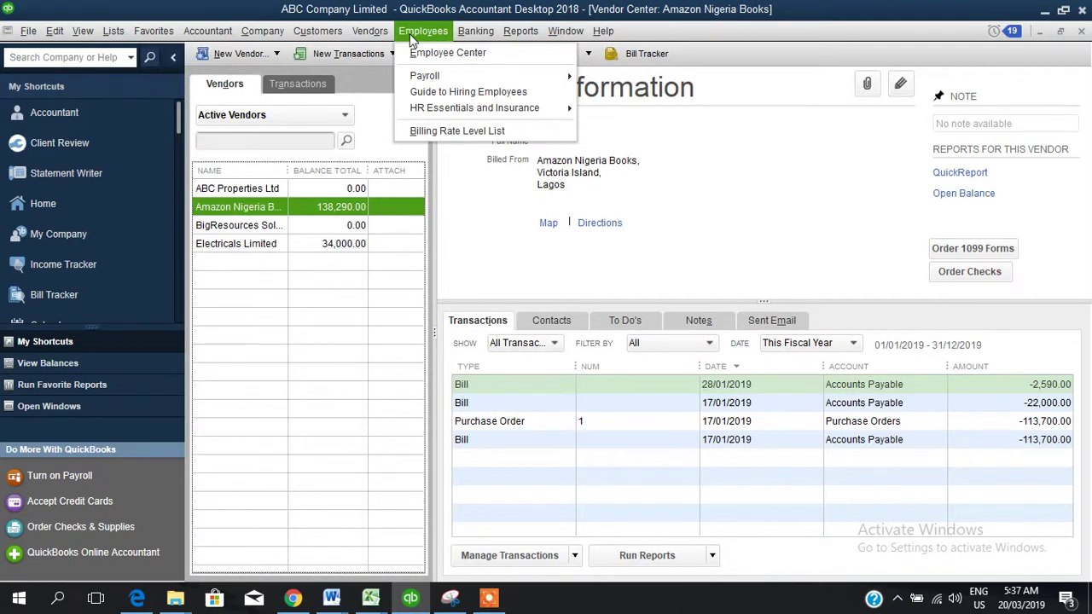
{"action": "mouse_move", "coordinate": [479, 38]}
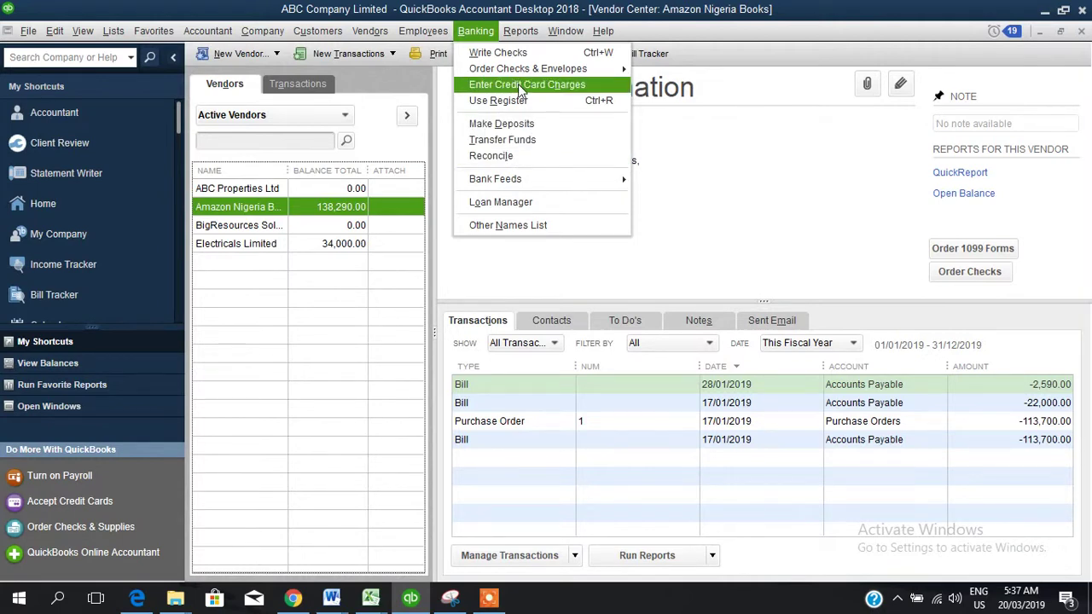
{"action": "left_click", "coordinate": [521, 31]}
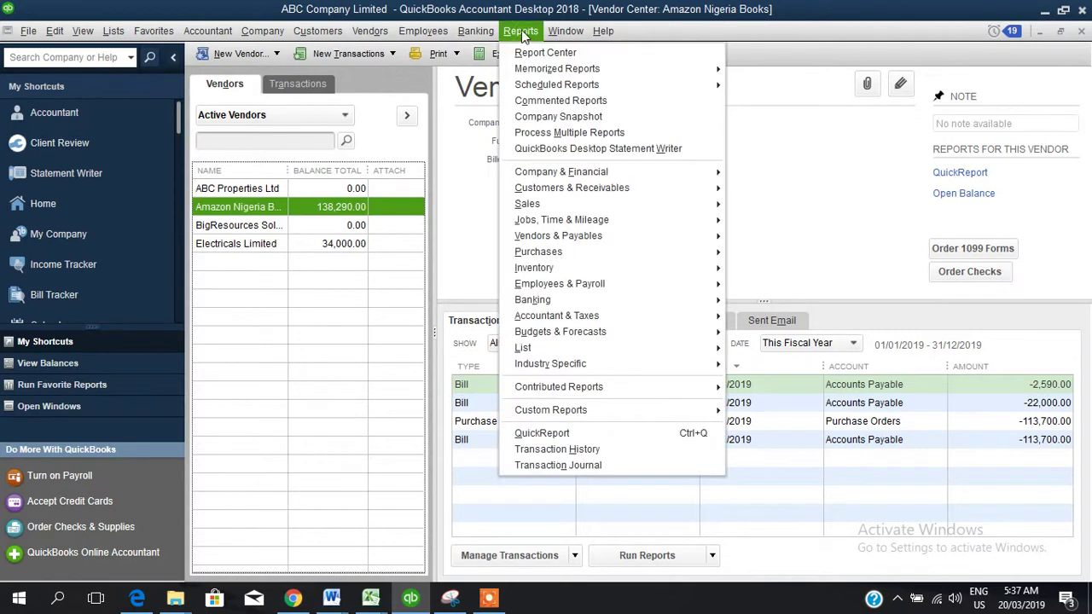
{"action": "mouse_move", "coordinate": [584, 73]}
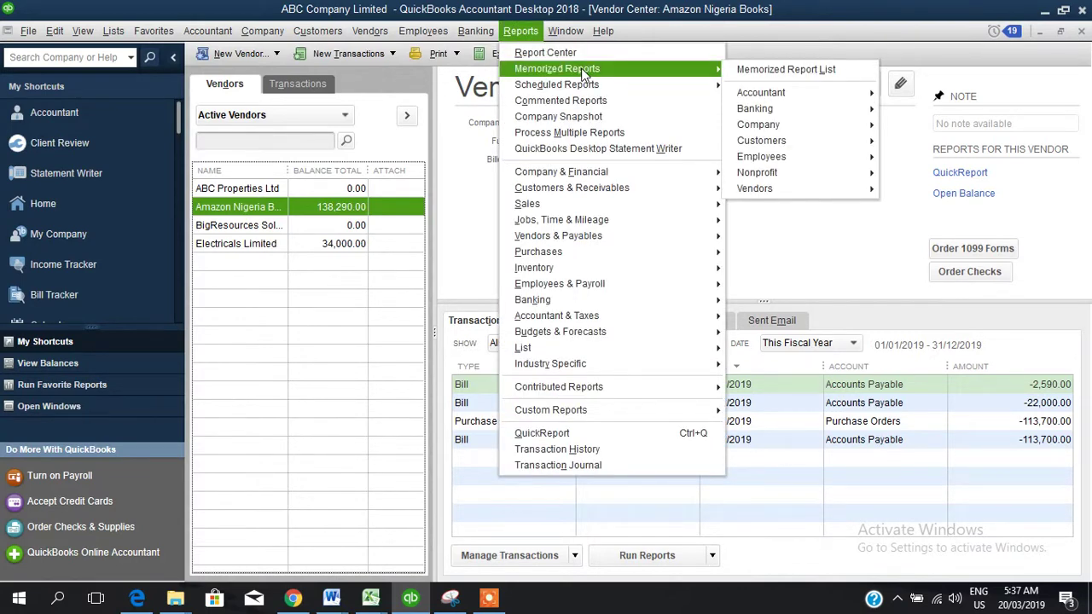
{"action": "mouse_move", "coordinate": [602, 176]}
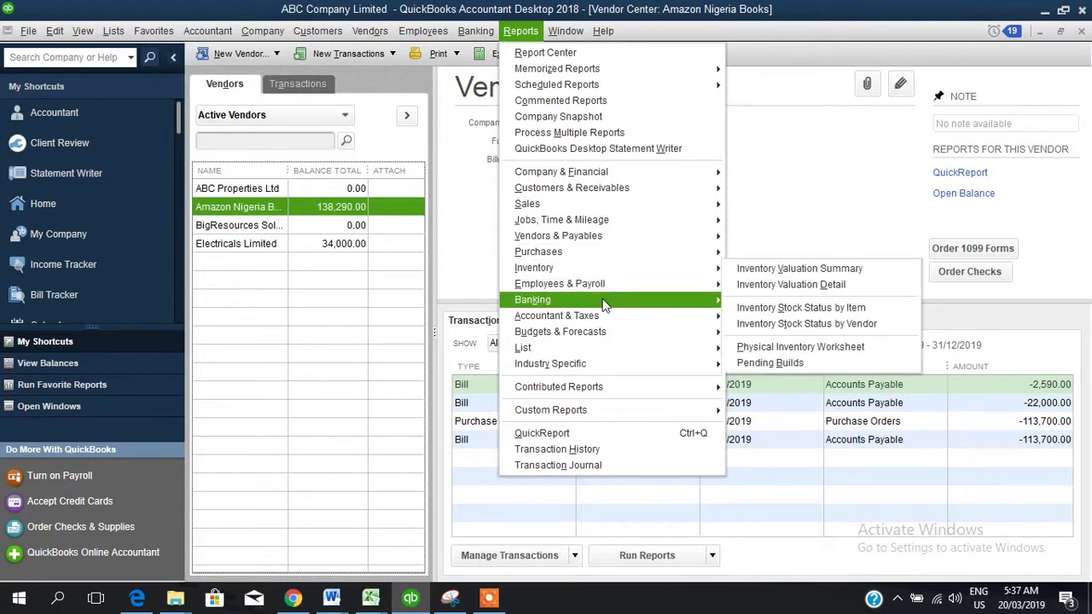
{"action": "mouse_move", "coordinate": [603, 318]}
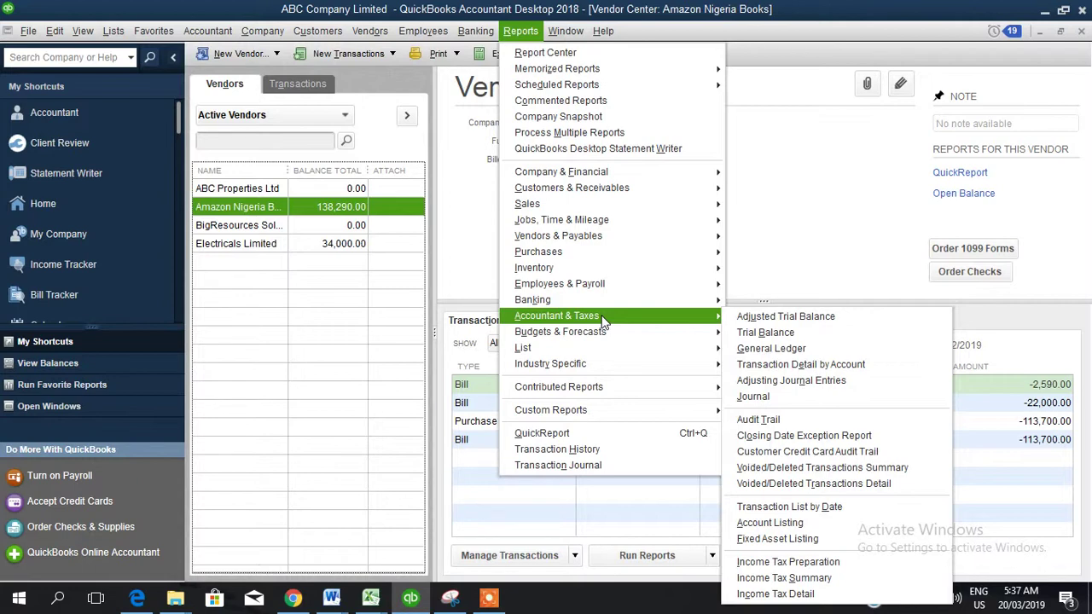
{"action": "mouse_move", "coordinate": [607, 369]}
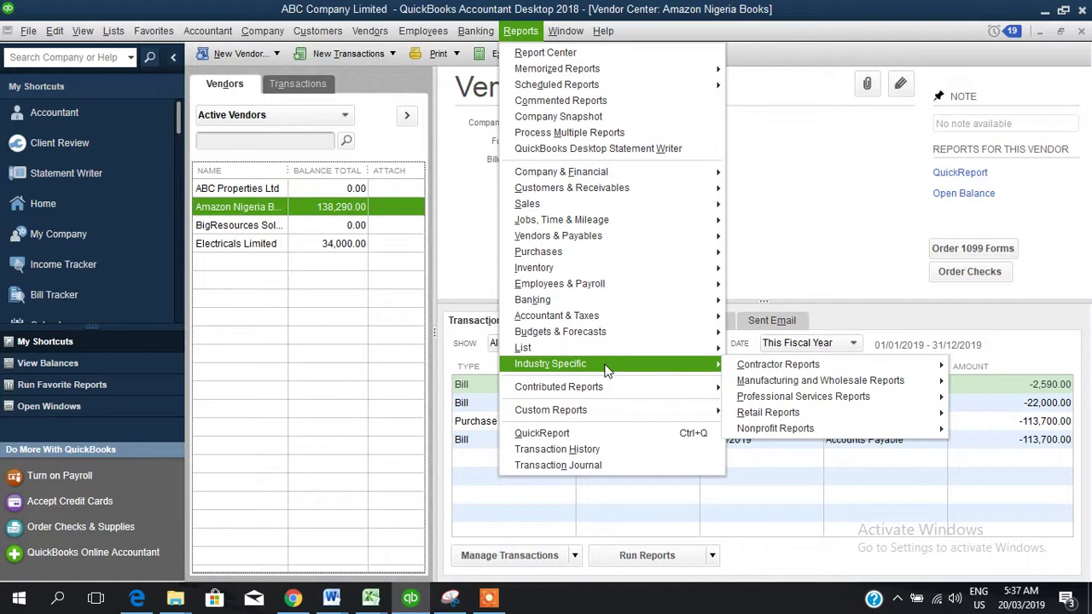
{"action": "mouse_move", "coordinate": [744, 374]}
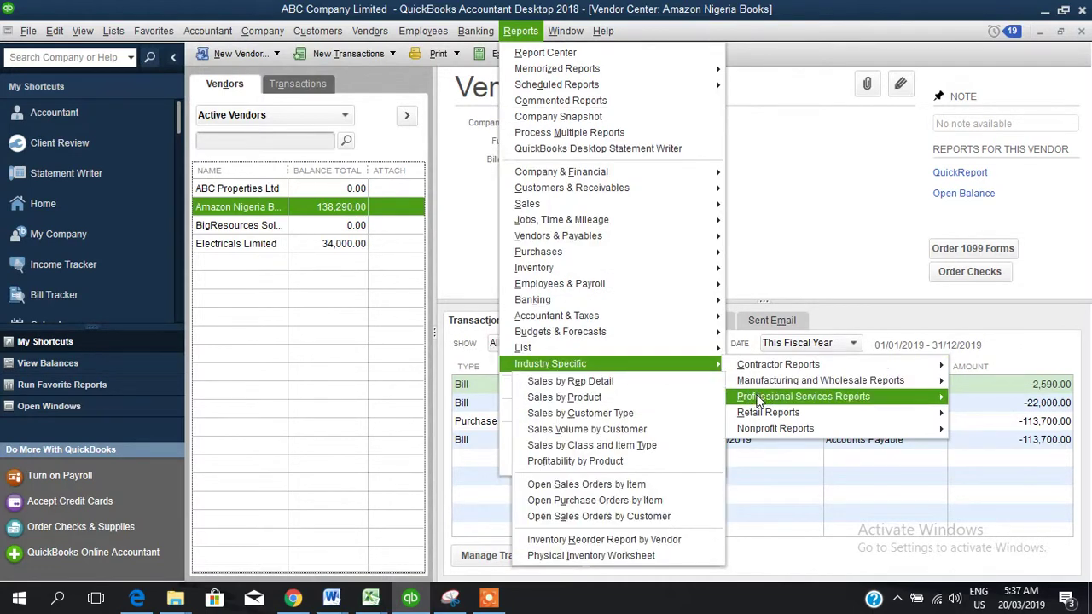
{"action": "mouse_move", "coordinate": [758, 401]}
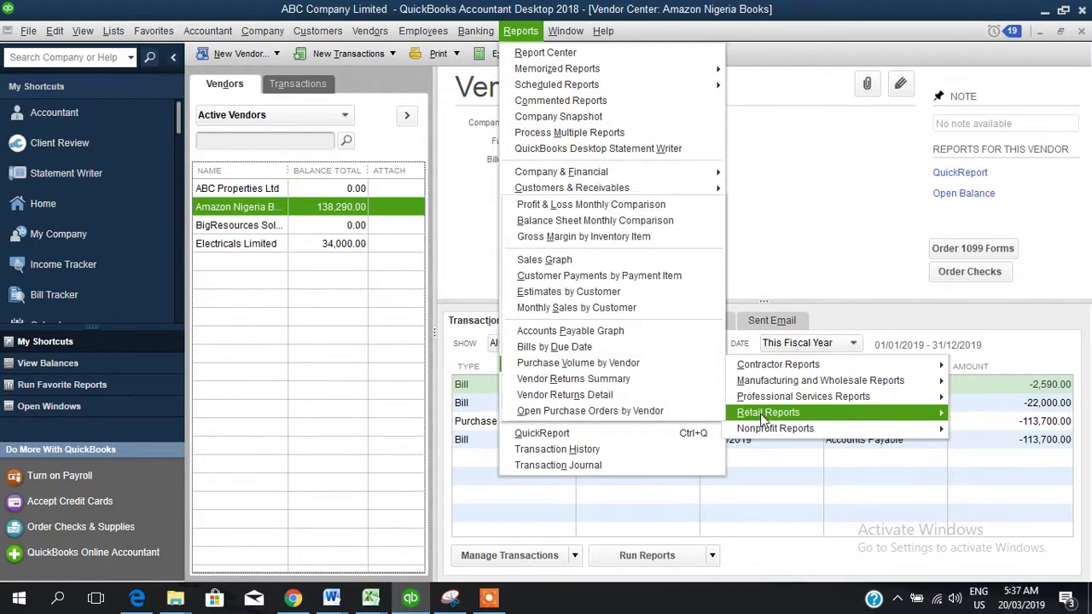
{"action": "mouse_move", "coordinate": [762, 428]}
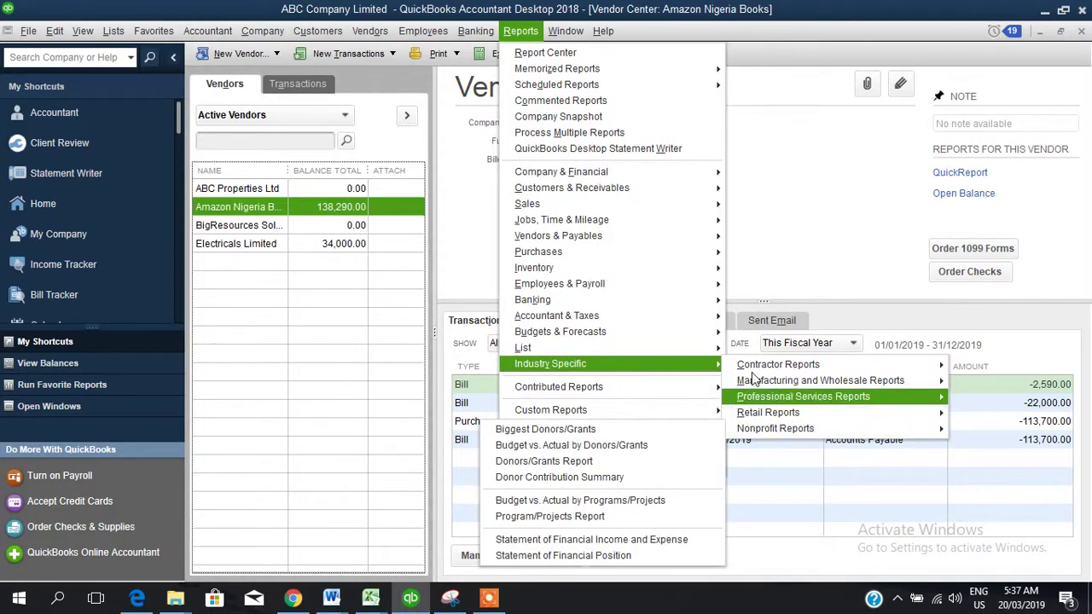
{"action": "left_click", "coordinate": [749, 271]}
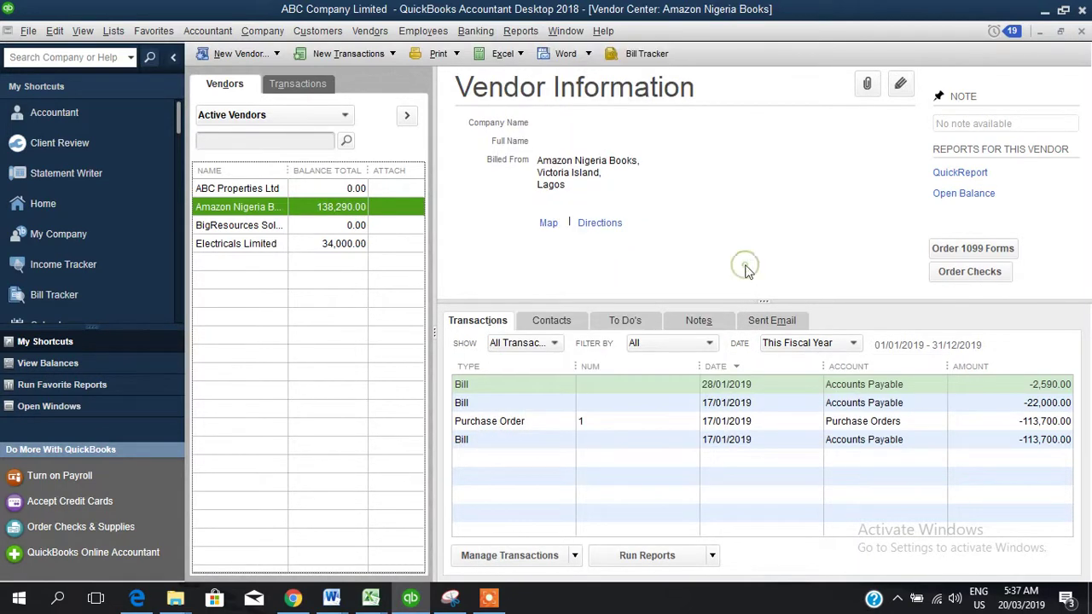
Return from the Vendor Center to the home page
{"action": "left_click", "coordinate": [53, 193]}
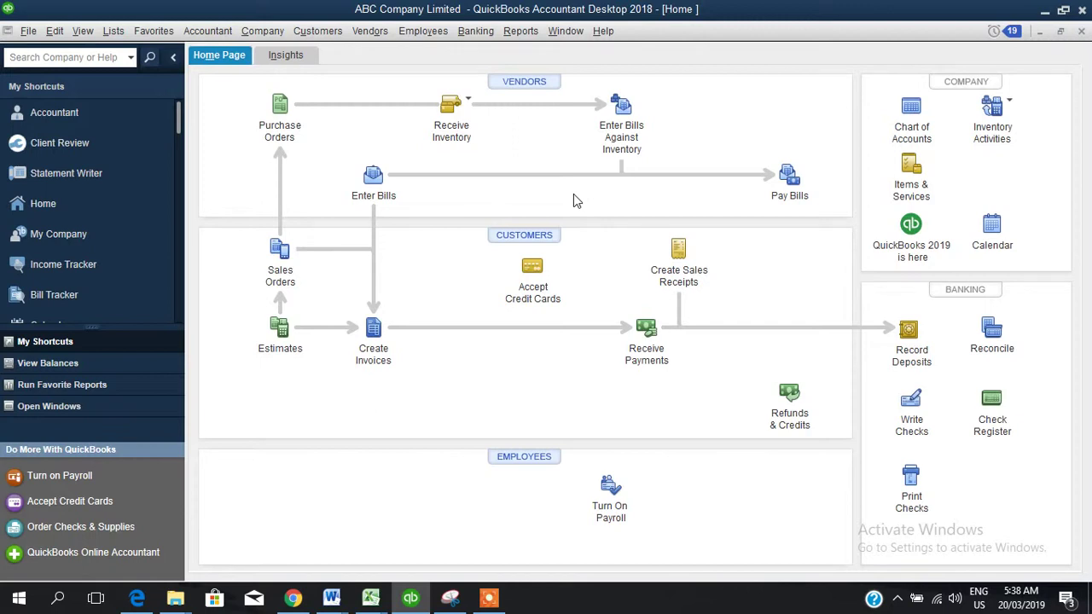
{"action": "left_click", "coordinate": [488, 597]}
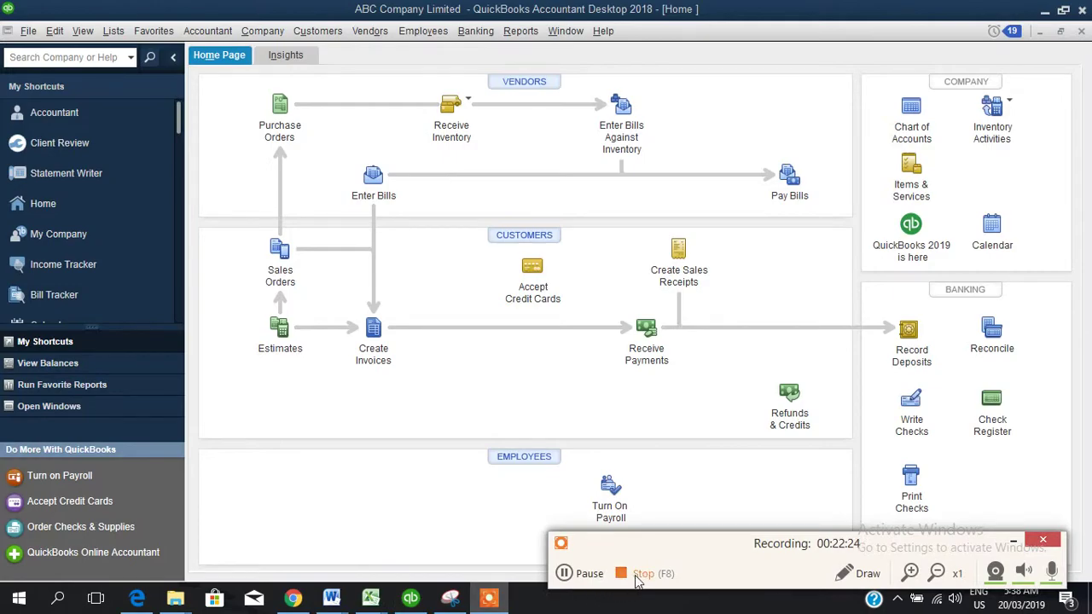